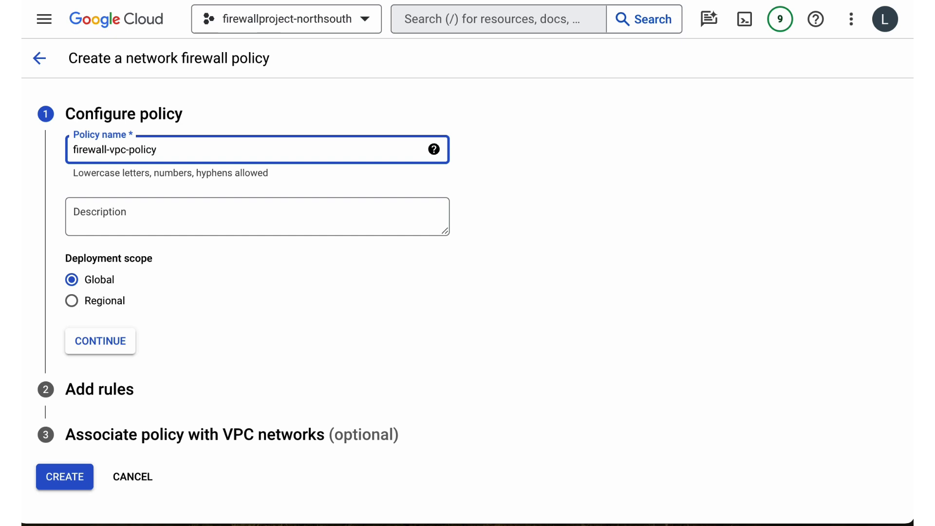
Proceed to adding rules and start a firewall rule with priority 100 and description "allow ssh from iap".
{"action": "left_click", "coordinate": [101, 341]}
{"action": "left_click", "coordinate": [98, 315]}
{"action": "left_click", "coordinate": [649, 78]}
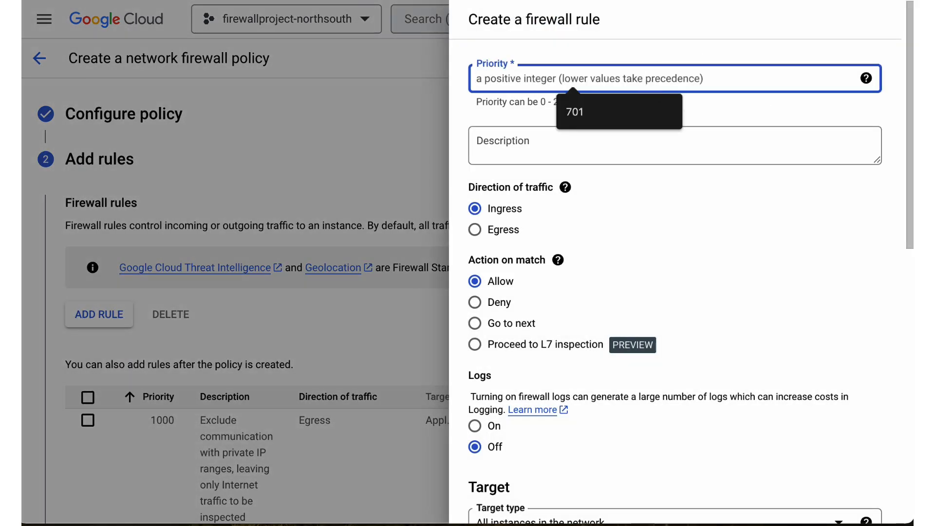
{"action": "type", "text": "100"}
{"action": "key", "text": "Tab"}
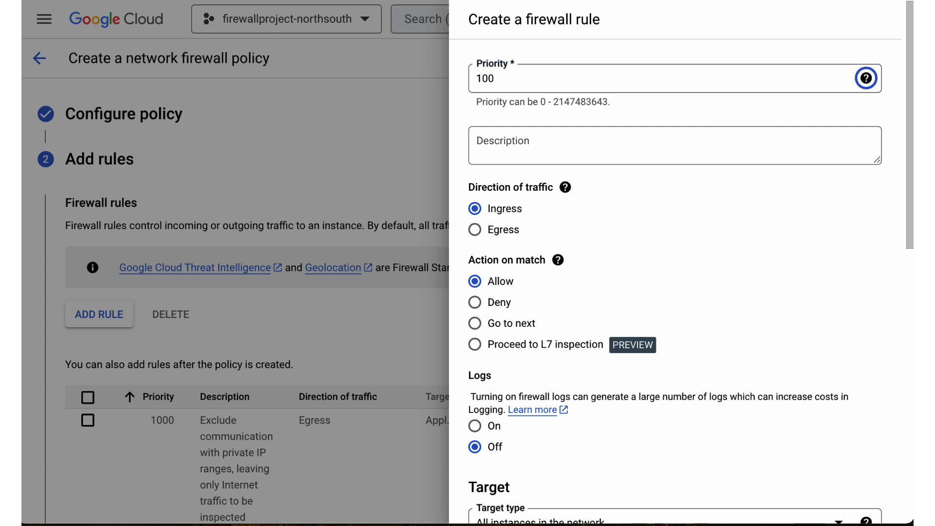
{"action": "left_click", "coordinate": [598, 142]}
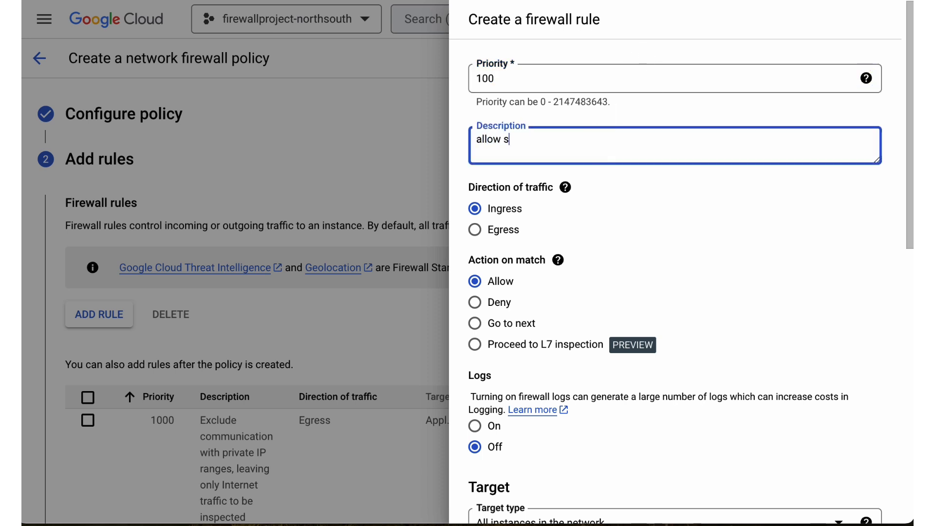
{"action": "type", "text": "allow ssh from iap"}
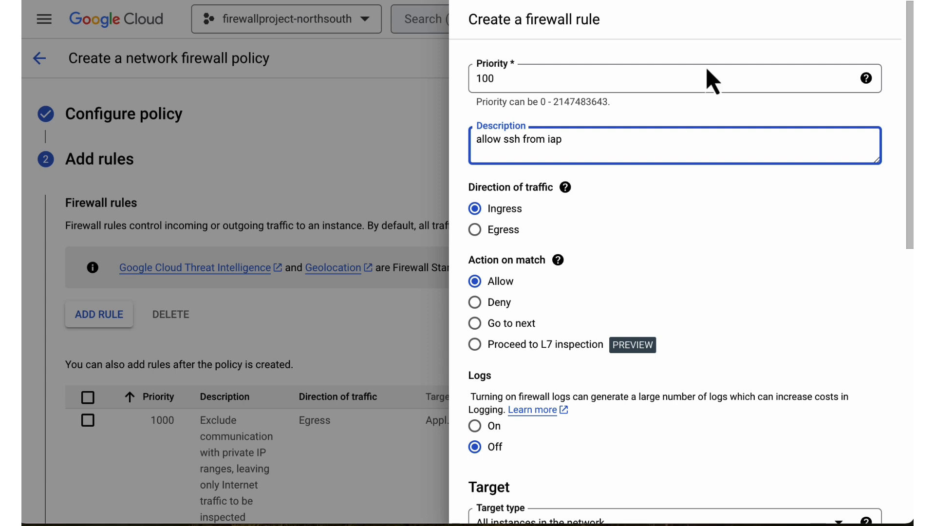
Turn on logs for the SSH rule and target all instances in the network.
{"action": "scroll", "coordinate": [633, 198], "scroll_direction": "down", "scroll_amount": 4}
{"action": "left_click", "coordinate": [478, 234]}
{"action": "scroll", "coordinate": [664, 276], "scroll_direction": "down", "scroll_amount": 1}
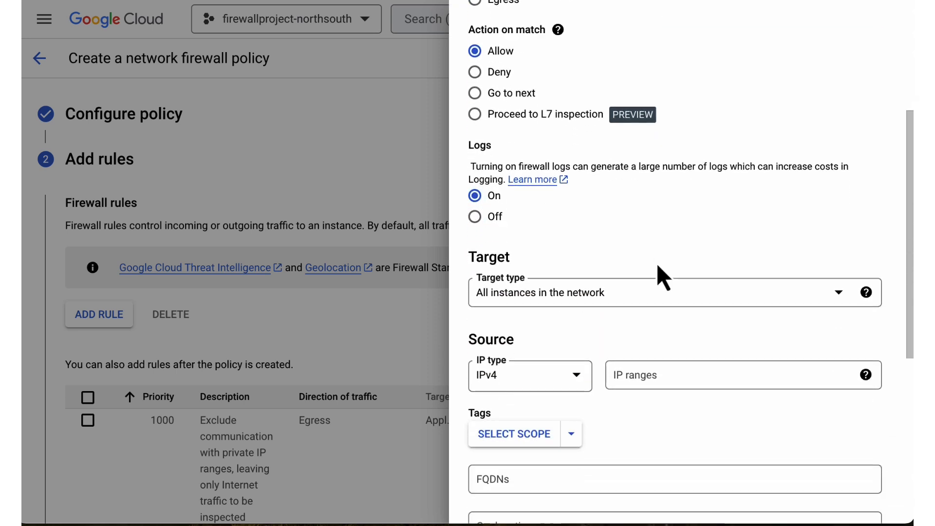
{"action": "left_click", "coordinate": [574, 298]}
{"action": "left_click", "coordinate": [574, 304]}
{"action": "scroll", "coordinate": [626, 253], "scroll_direction": "down", "scroll_amount": 2}
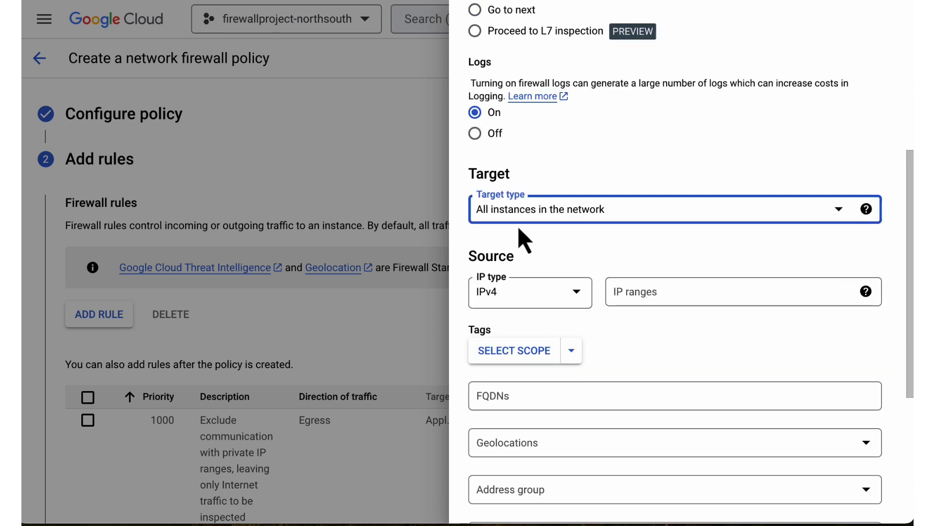
Set the rule's source IPv4 range to 35.235.240.0/20.
{"action": "left_click", "coordinate": [676, 291]}
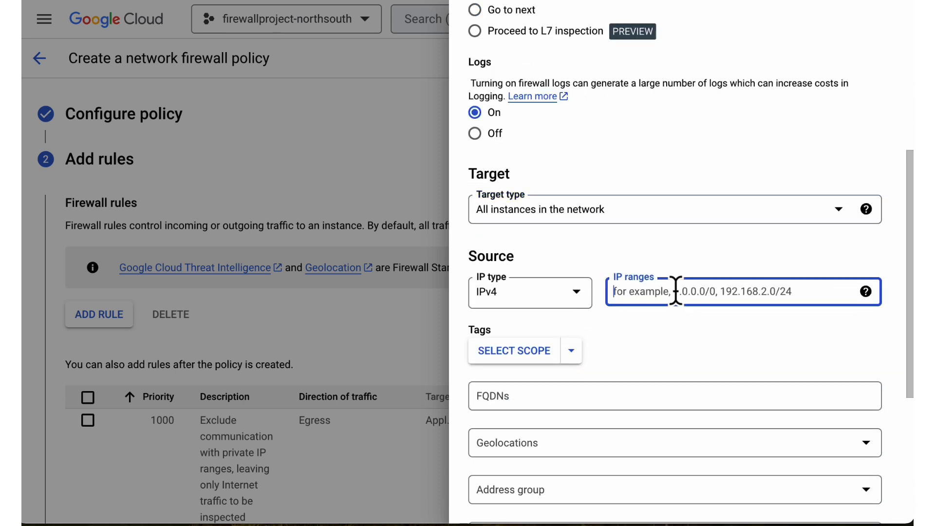
{"action": "type", "text": "35.235.240.0/20"}
{"action": "left_click", "coordinate": [710, 355]}
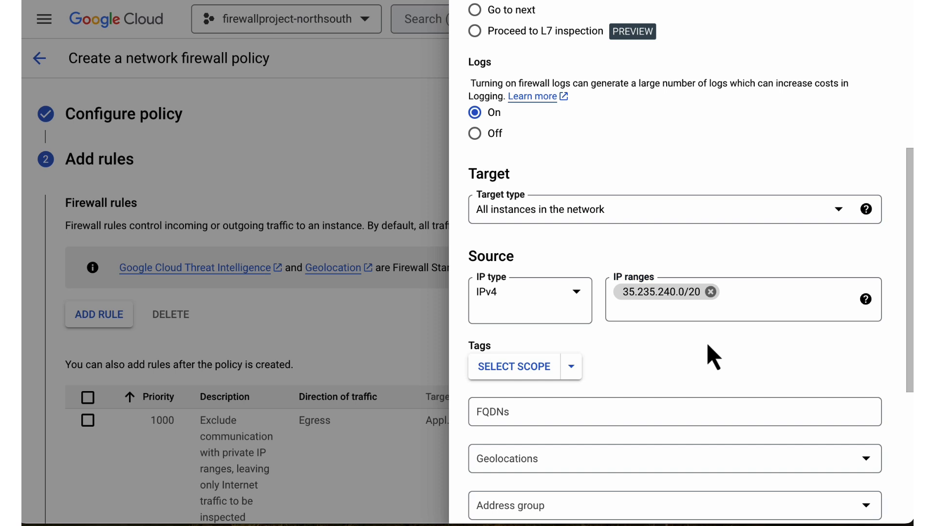
Restrict the rule to the specified protocol TCP on port 22 and create it.
{"action": "scroll", "coordinate": [710, 355], "scroll_direction": "down", "scroll_amount": 5}
{"action": "left_click", "coordinate": [475, 438]}
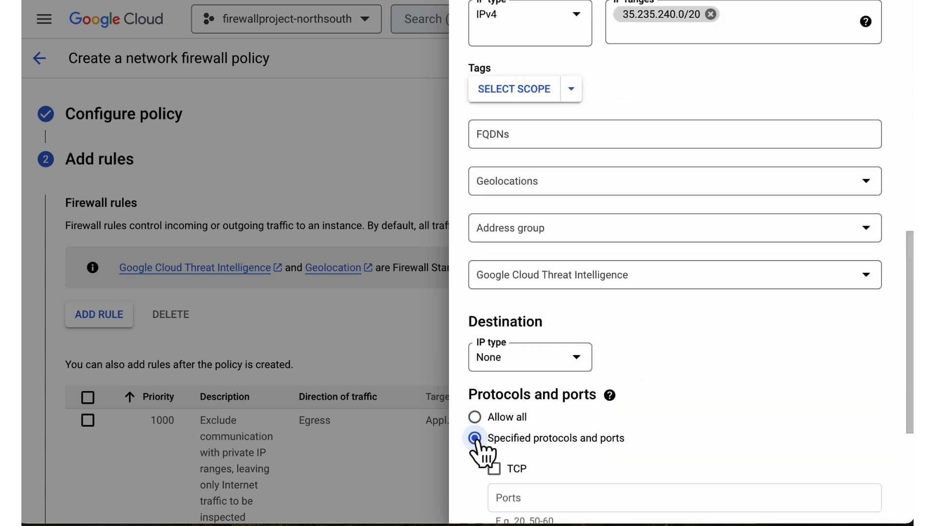
{"action": "scroll", "coordinate": [560, 507], "scroll_direction": "down", "scroll_amount": 1}
{"action": "left_click", "coordinate": [494, 450]}
{"action": "left_click", "coordinate": [539, 476]}
{"action": "type", "text": "22"}
{"action": "left_click", "coordinate": [626, 401]}
{"action": "scroll", "coordinate": [627, 401], "scroll_direction": "down", "scroll_amount": 3}
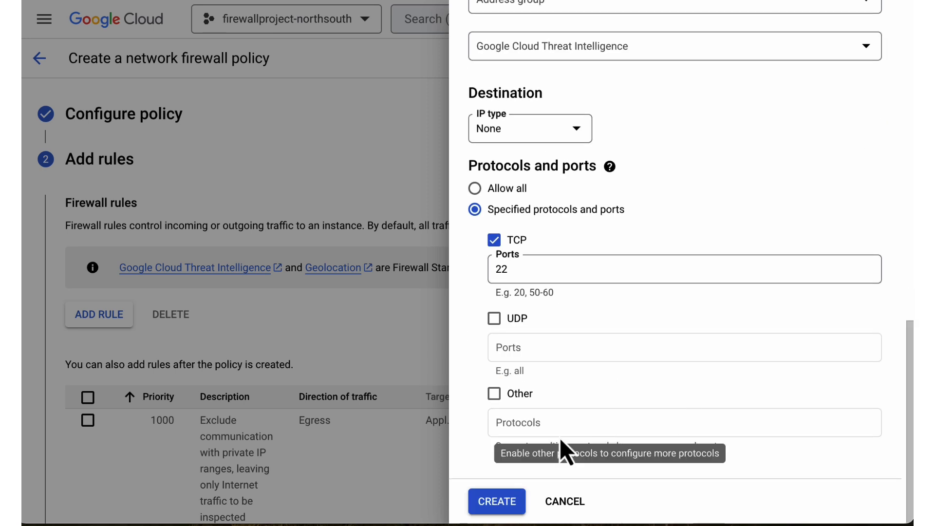
{"action": "left_click", "coordinate": [505, 509]}
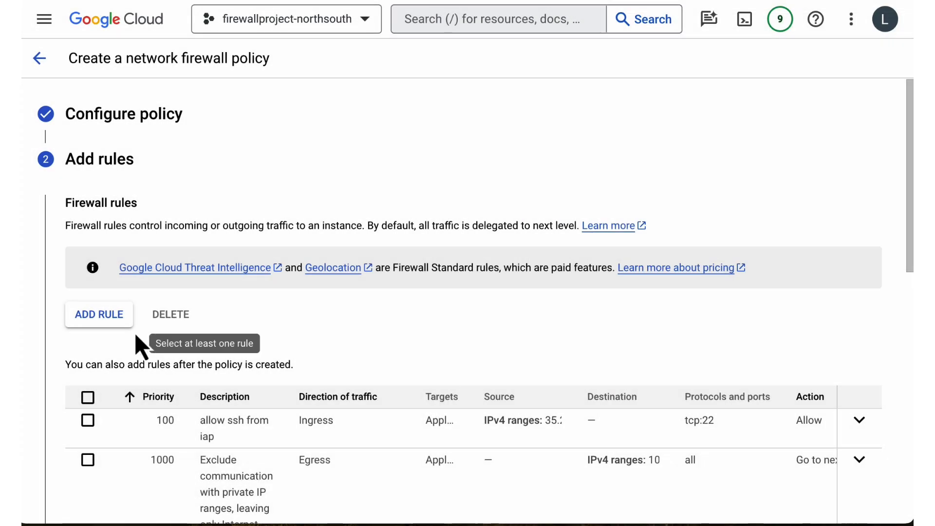
Start another firewall rule with priority 600 and description "block all egress from ad server".
{"action": "left_click", "coordinate": [100, 319]}
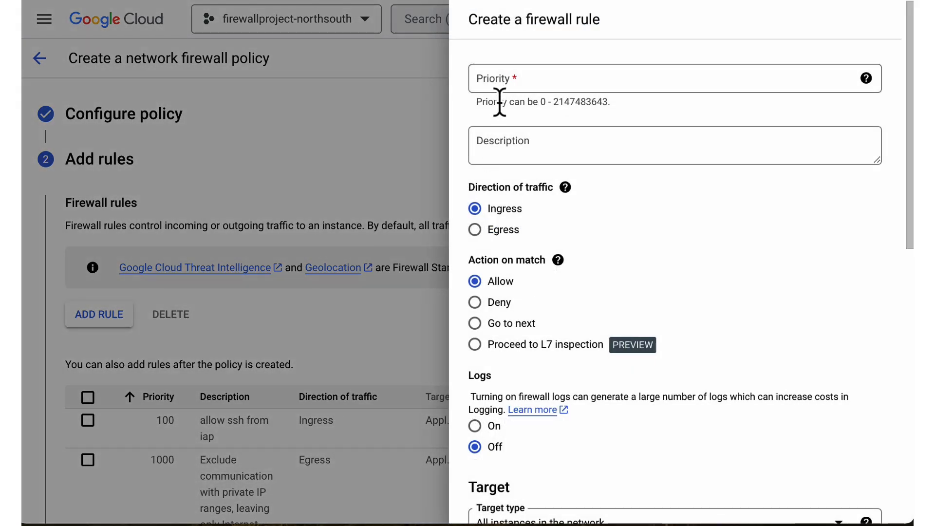
{"action": "left_click", "coordinate": [497, 79]}
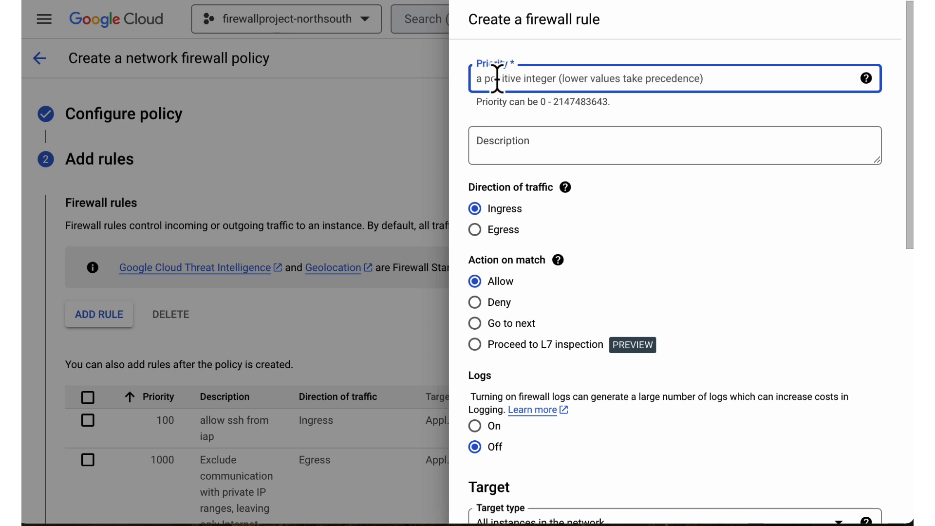
{"action": "type", "text": "600"}
{"action": "left_click", "coordinate": [544, 129]}
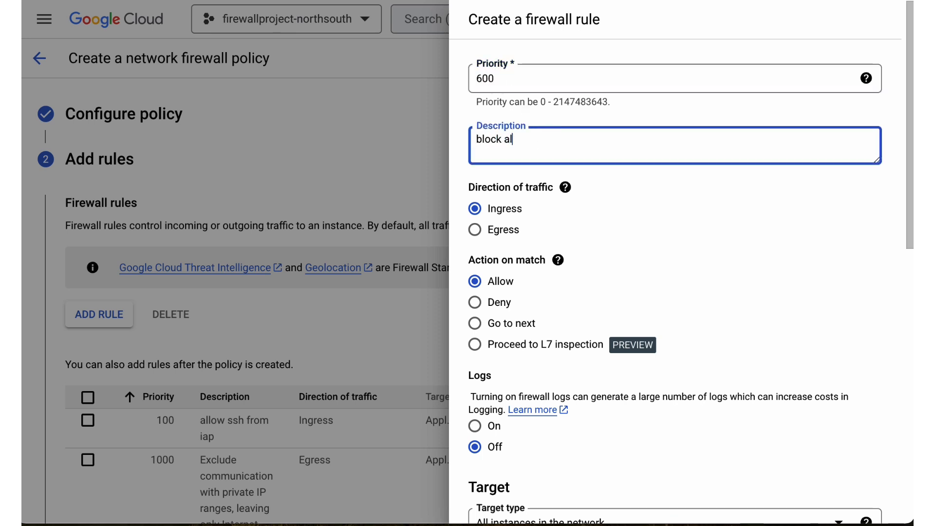
{"action": "type", "text": "block all egress from ad server"}
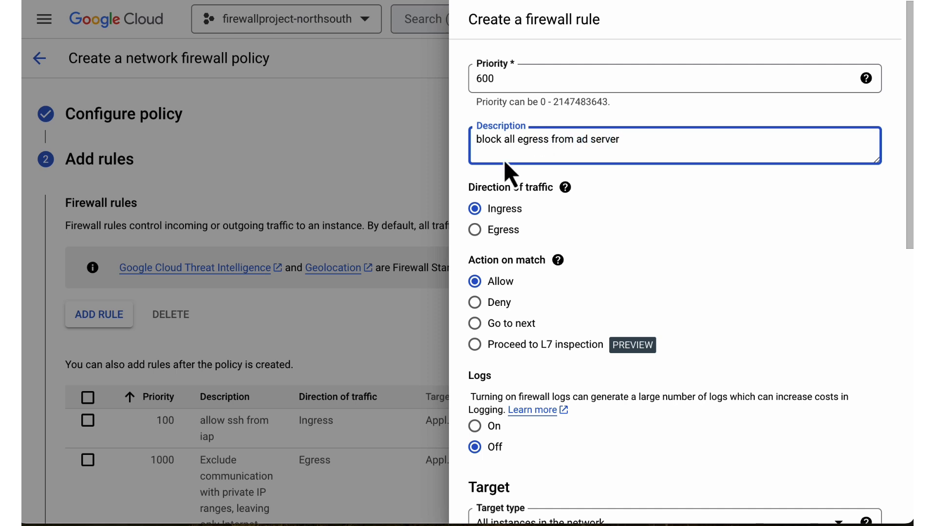
Set the priority 600 rule to deny egress traffic with logs on.
{"action": "left_click", "coordinate": [476, 231]}
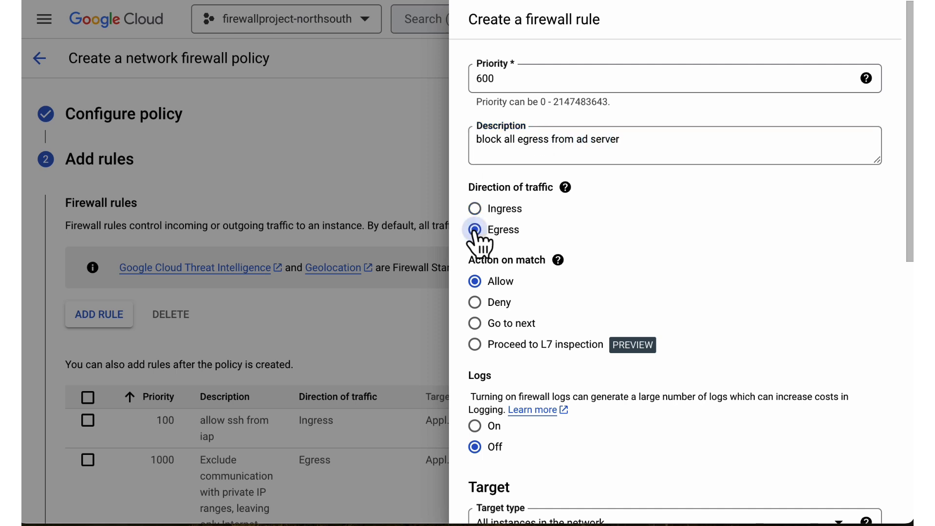
{"action": "left_click", "coordinate": [486, 304]}
{"action": "scroll", "coordinate": [706, 290], "scroll_direction": "down", "scroll_amount": 4}
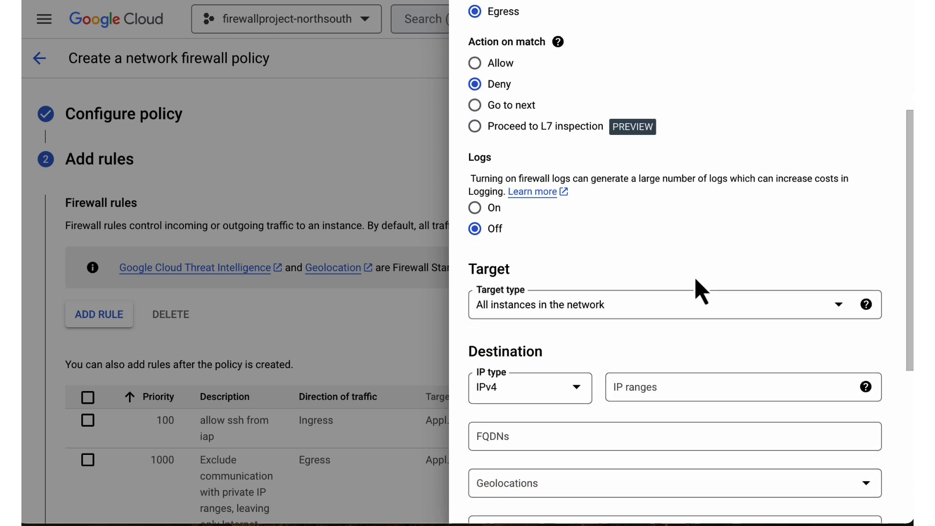
{"action": "left_click", "coordinate": [478, 204]}
Target the deny rule by secure tags from the current project, using key firewall-vpc-tags with value AdServer_Tag.
{"action": "left_click", "coordinate": [535, 304]}
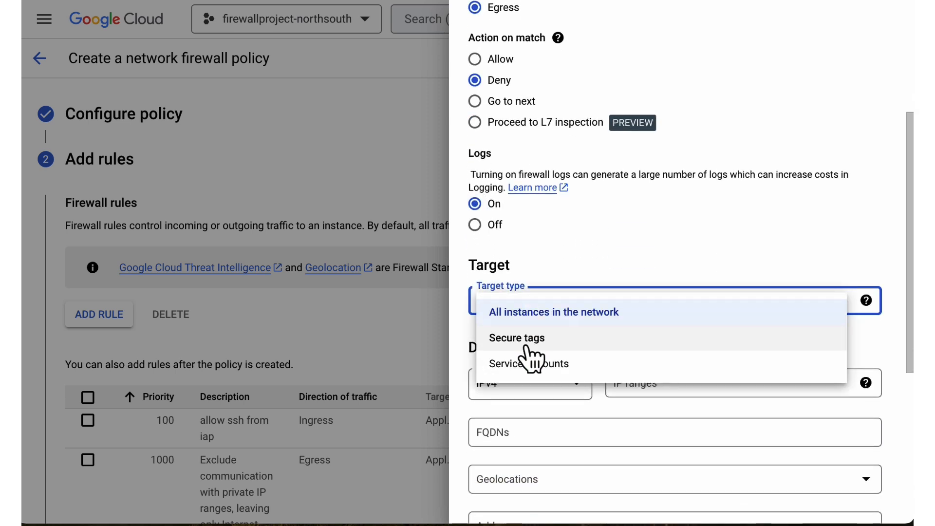
{"action": "left_click", "coordinate": [531, 341]}
{"action": "left_click", "coordinate": [571, 371]}
{"action": "mouse_move", "coordinate": [648, 292]}
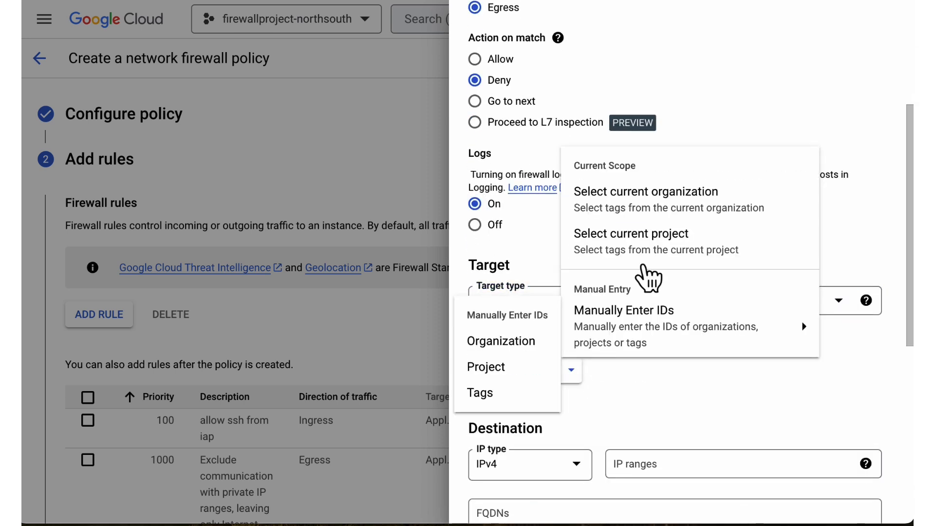
{"action": "left_click", "coordinate": [639, 256]}
{"action": "left_click", "coordinate": [623, 419]}
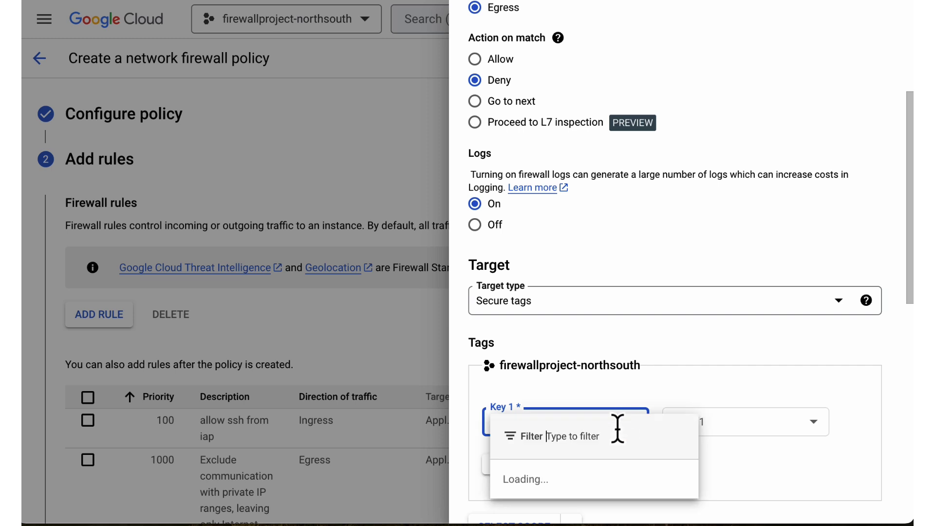
{"action": "left_click", "coordinate": [574, 480]}
{"action": "left_click", "coordinate": [690, 423]}
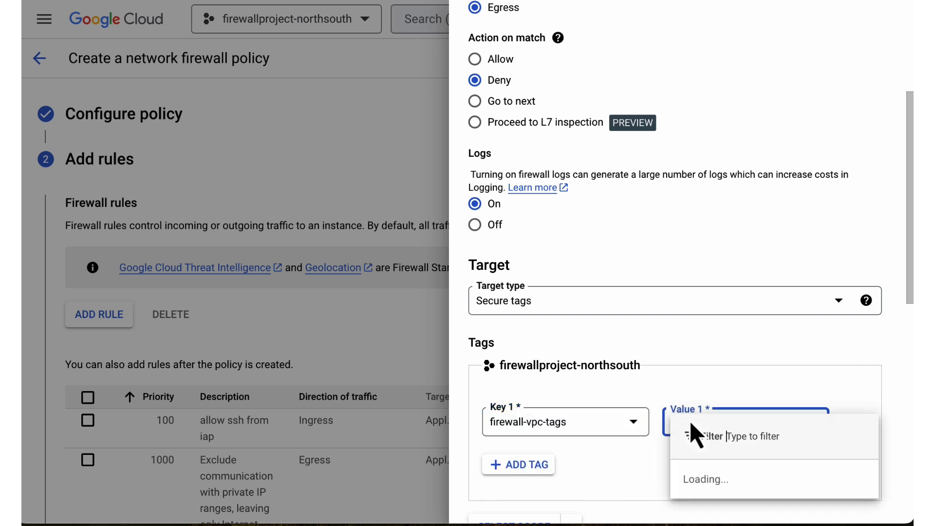
{"action": "left_click", "coordinate": [705, 385]}
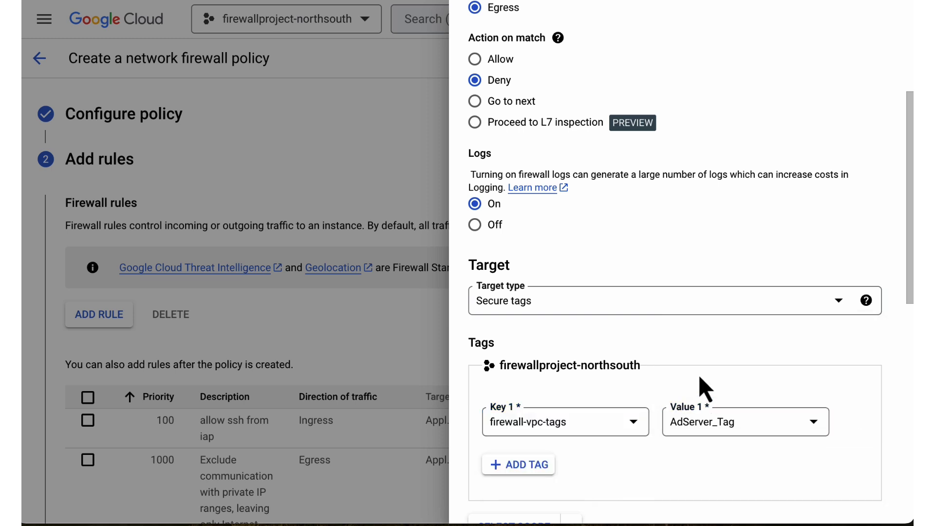
Set the deny rule's destination IPv4 range to 0.0.0.0/0 and create the rule.
{"action": "scroll", "coordinate": [705, 387], "scroll_direction": "down", "scroll_amount": 4}
{"action": "left_click", "coordinate": [680, 411]}
{"action": "type", "text": "0.0.0"}
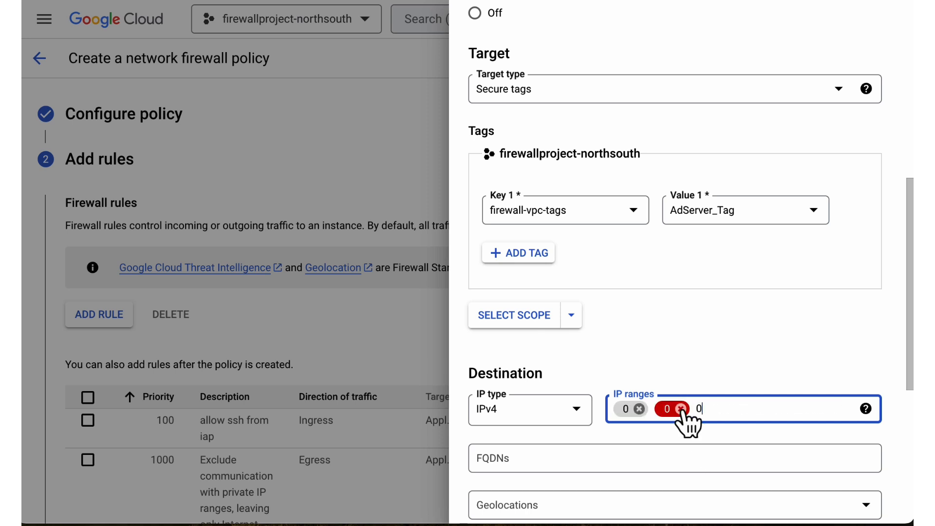
{"action": "left_click", "coordinate": [681, 409]}
{"action": "left_click", "coordinate": [640, 409]}
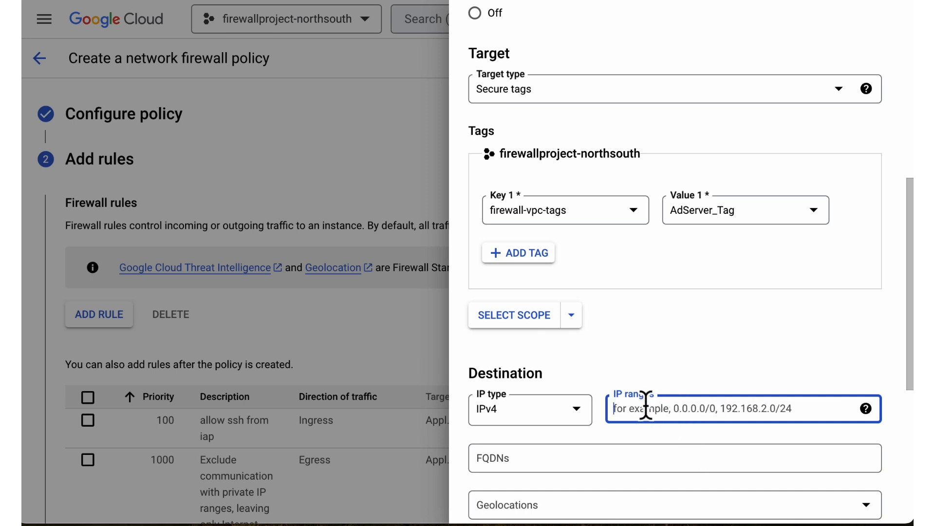
{"action": "type", "text": "0.0.0.0/0"}
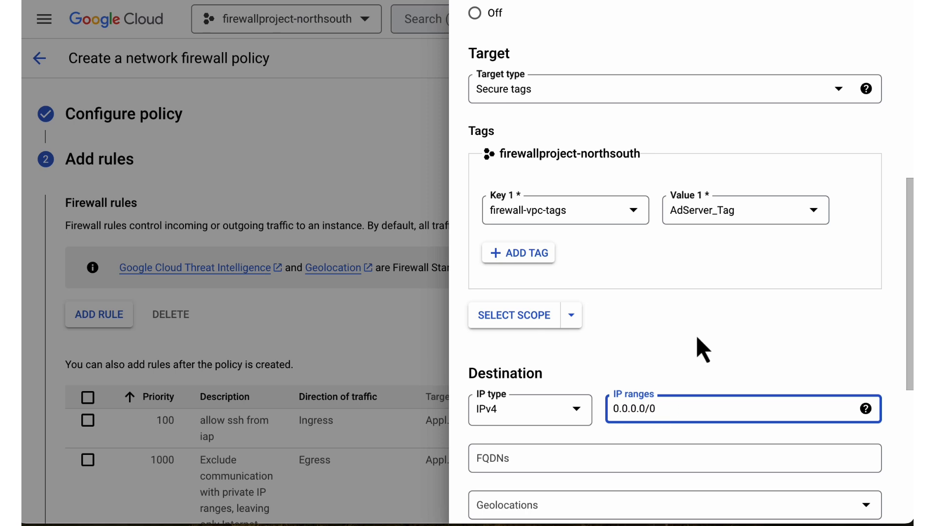
{"action": "key", "text": "Return"}
{"action": "scroll", "coordinate": [701, 346], "scroll_direction": "down", "scroll_amount": 6}
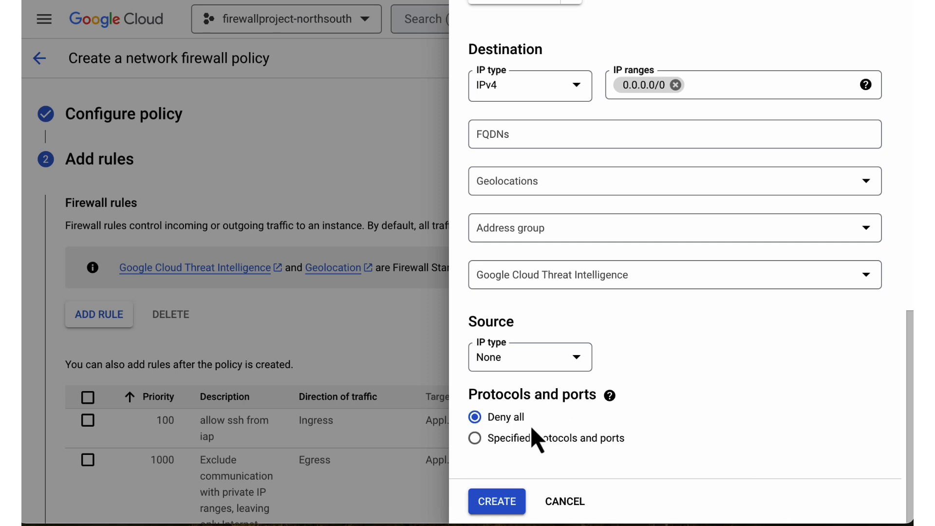
{"action": "left_click", "coordinate": [495, 504]}
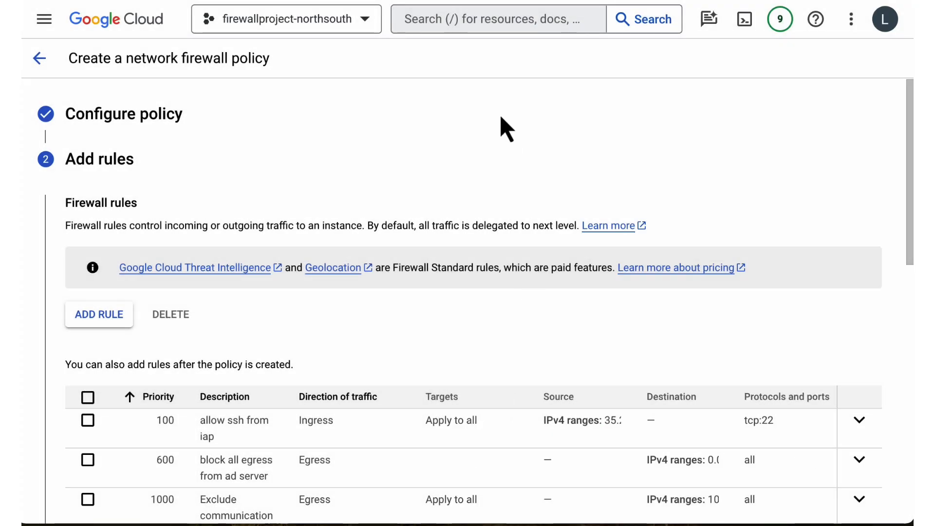
Start a third firewall rule with priority 500 and description "allow egress to update and ads.google.com".
{"action": "left_click", "coordinate": [120, 315]}
{"action": "left_click", "coordinate": [618, 81]}
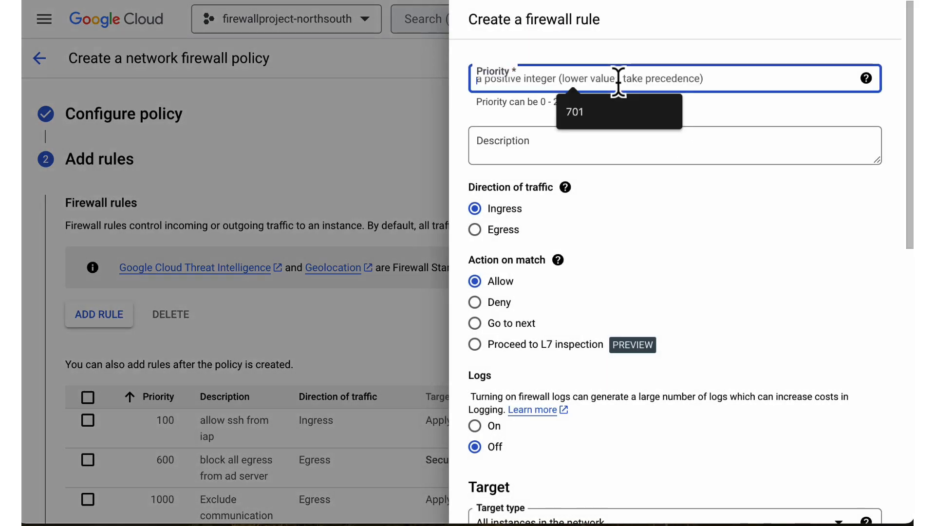
{"action": "type", "text": "500"}
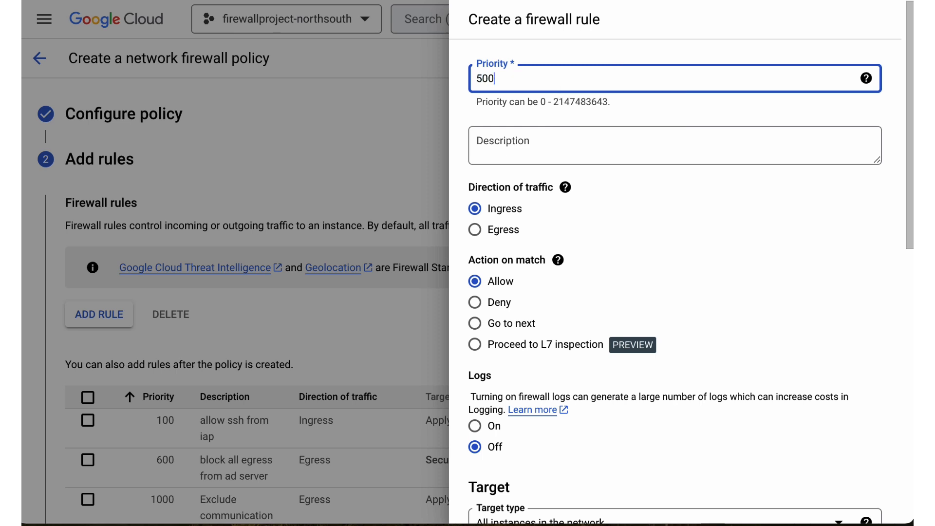
{"action": "key", "text": "Tab"}
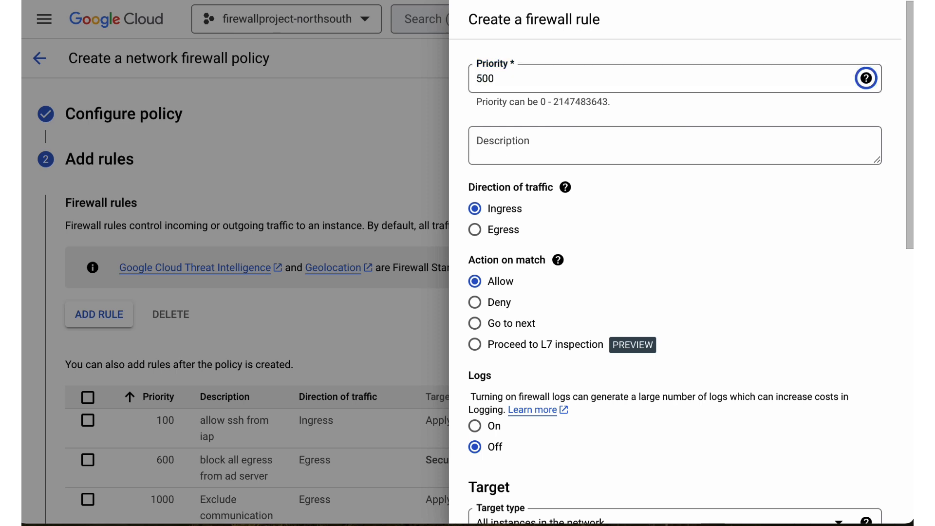
{"action": "left_click", "coordinate": [574, 149]}
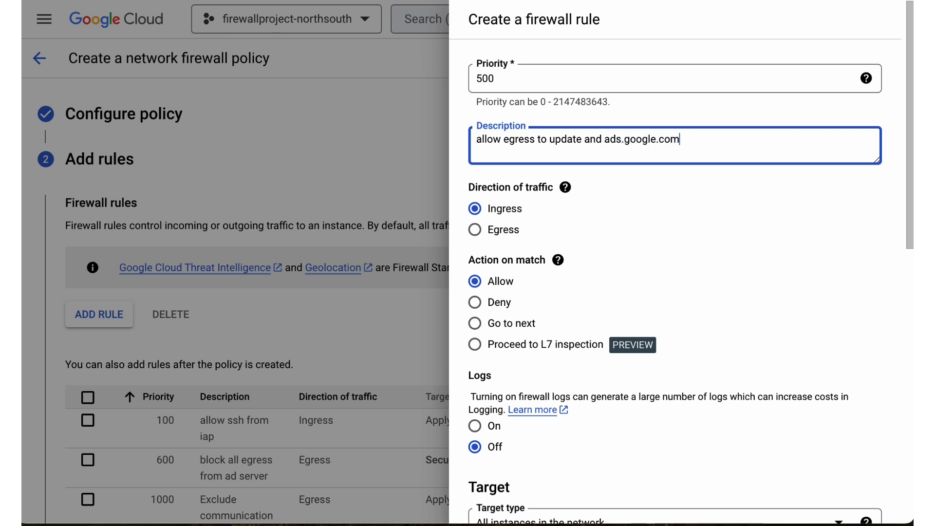
Set the priority 500 rule's direction to egress and turn on its logs.
{"action": "left_click", "coordinate": [476, 231]}
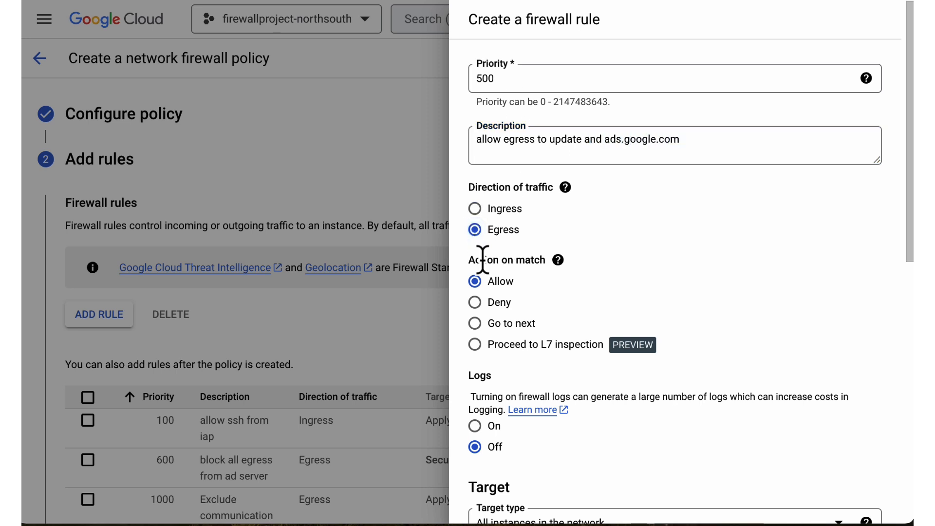
{"action": "scroll", "coordinate": [610, 305], "scroll_direction": "down", "scroll_amount": 3}
{"action": "left_click", "coordinate": [475, 266]}
Target the priority 500 rule by secure tags from the current project, using key firewall-vpc-tags with value AdServer_Tag.
{"action": "left_click", "coordinate": [578, 372]}
{"action": "left_click", "coordinate": [560, 408]}
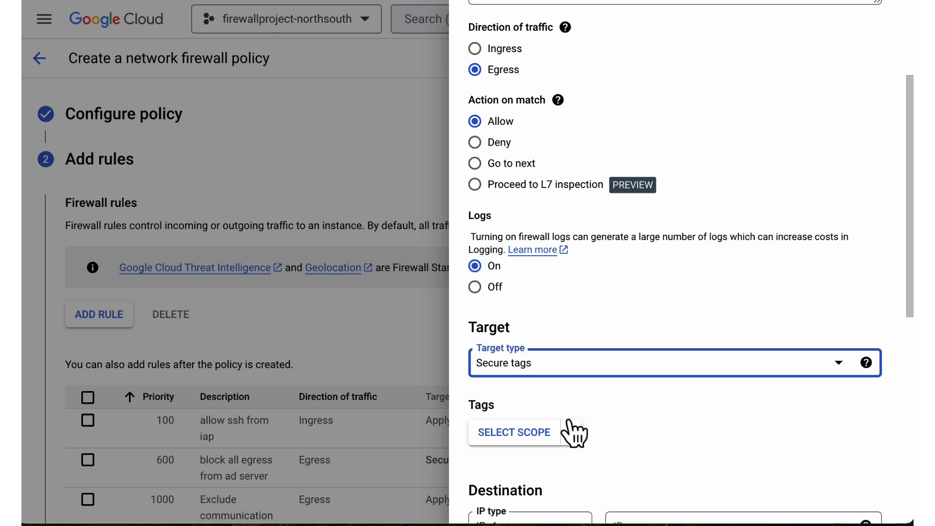
{"action": "left_click", "coordinate": [573, 434]}
{"action": "left_click", "coordinate": [648, 307]}
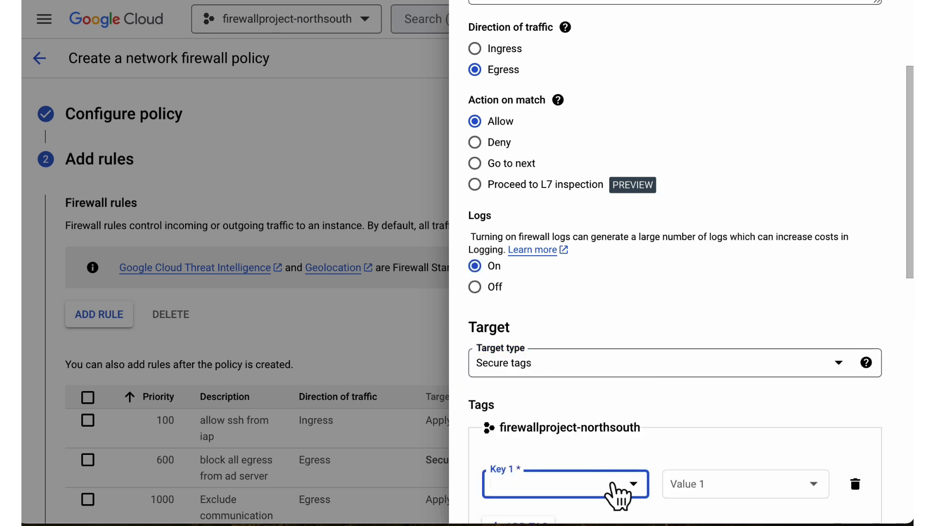
{"action": "left_click", "coordinate": [615, 488]}
{"action": "left_click", "coordinate": [585, 478]}
{"action": "left_click", "coordinate": [730, 484]}
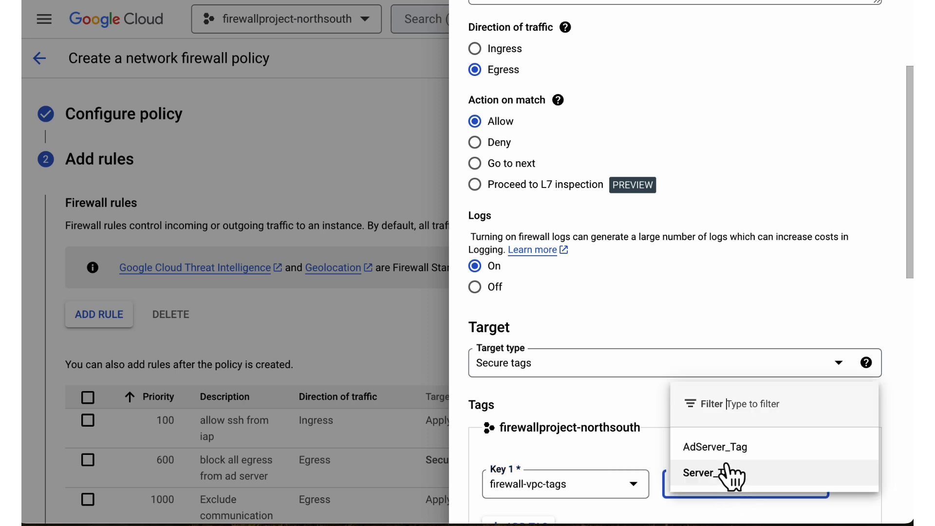
{"action": "left_click", "coordinate": [723, 454]}
Set destination FQDNs to Ftp.us.debian.org, debian.map.fastly.net, packages.cloud.google.com, www3.l.google.com and ads.google.com, and create the rule.
{"action": "scroll", "coordinate": [714, 416], "scroll_direction": "down", "scroll_amount": 7}
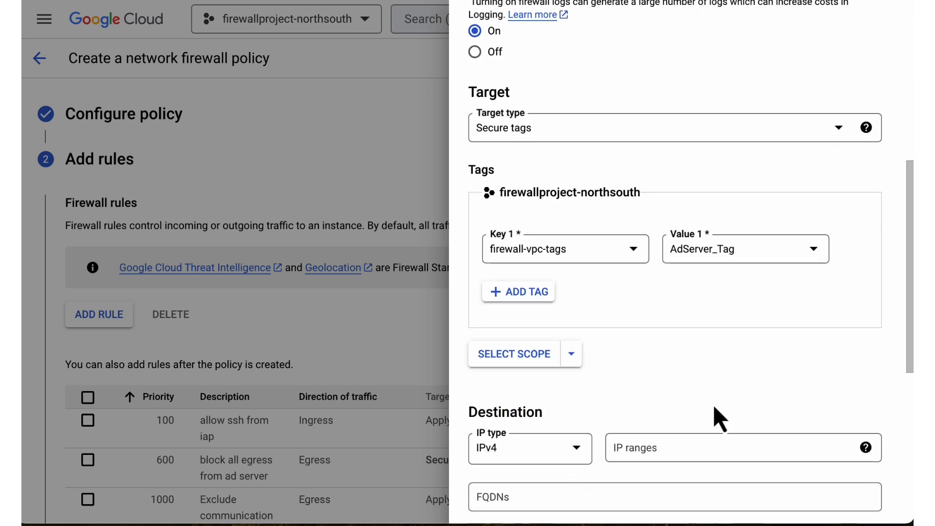
{"action": "scroll", "coordinate": [712, 401], "scroll_direction": "down", "scroll_amount": 3}
{"action": "scroll", "coordinate": [612, 402], "scroll_direction": "down", "scroll_amount": 1}
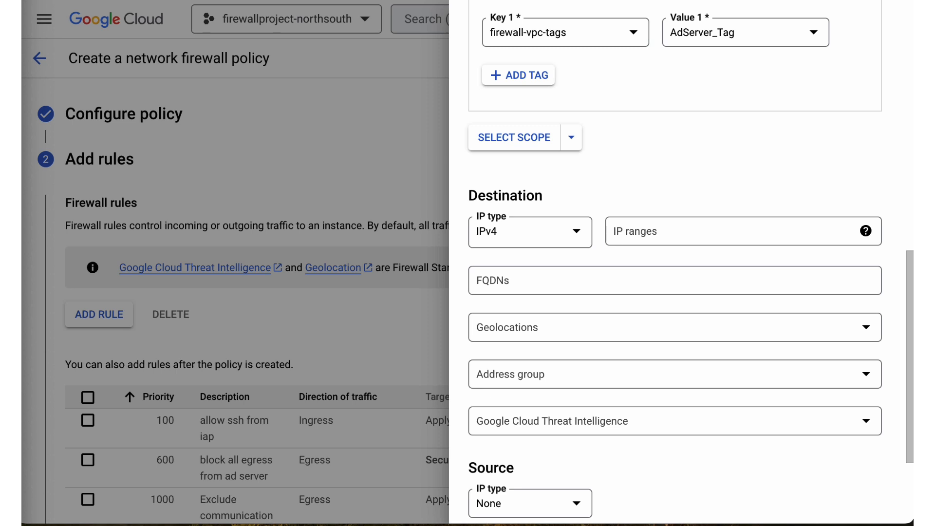
{"action": "left_click", "coordinate": [551, 275]}
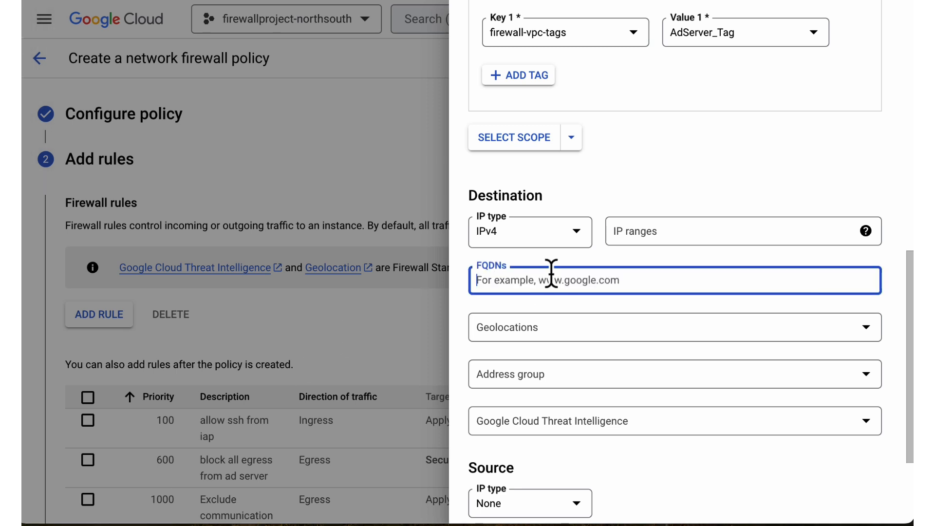
{"action": "key", "text": "ctrl+v"}
{"action": "key", "text": "Return"}
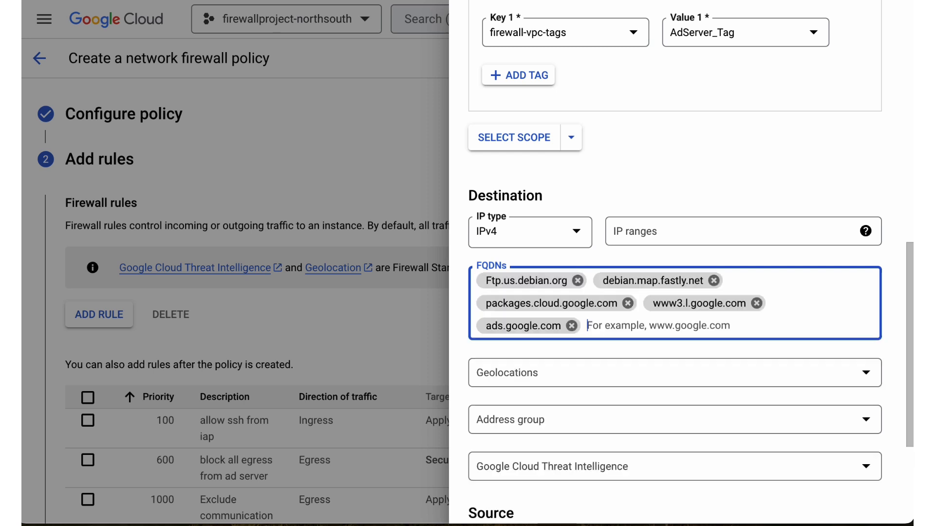
{"action": "scroll", "coordinate": [652, 366], "scroll_direction": "down", "scroll_amount": 4}
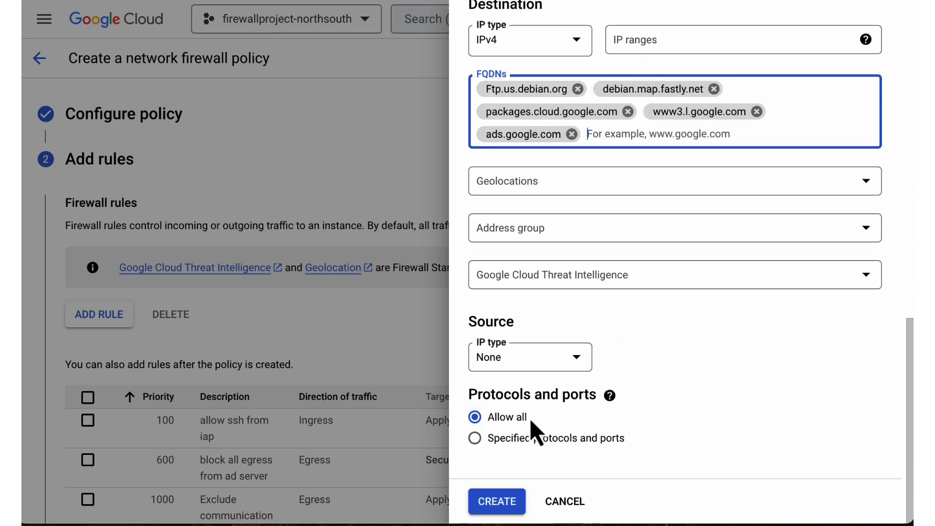
{"action": "left_click", "coordinate": [497, 504]}
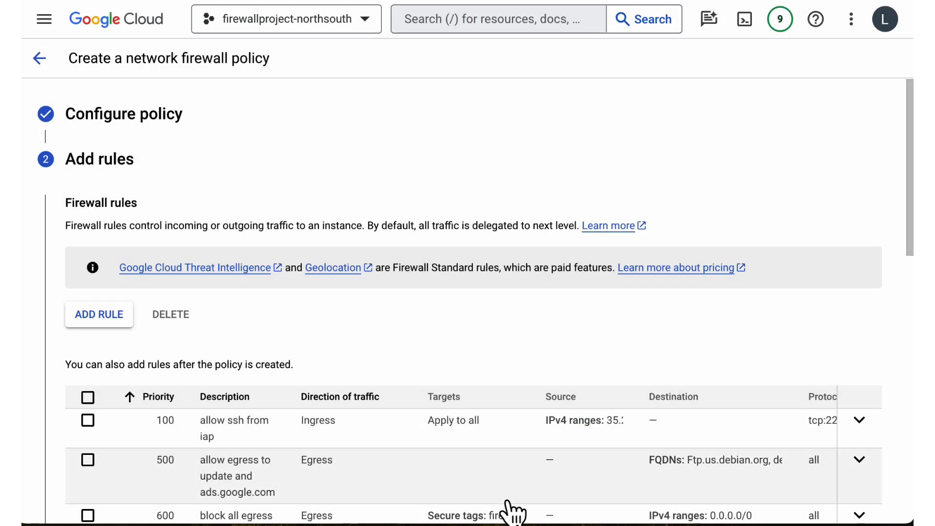
Review the policy's firewall rules, including the default rules for private IP ranges, threat intelligence and sanctioned countries.
{"action": "scroll", "coordinate": [463, 339], "scroll_direction": "down", "scroll_amount": 2}
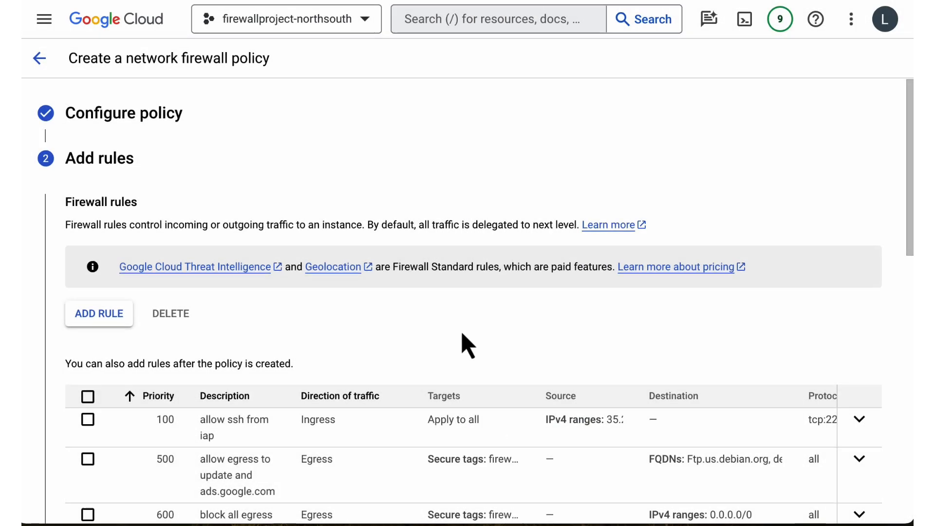
{"action": "scroll", "coordinate": [465, 336], "scroll_direction": "down", "scroll_amount": 1}
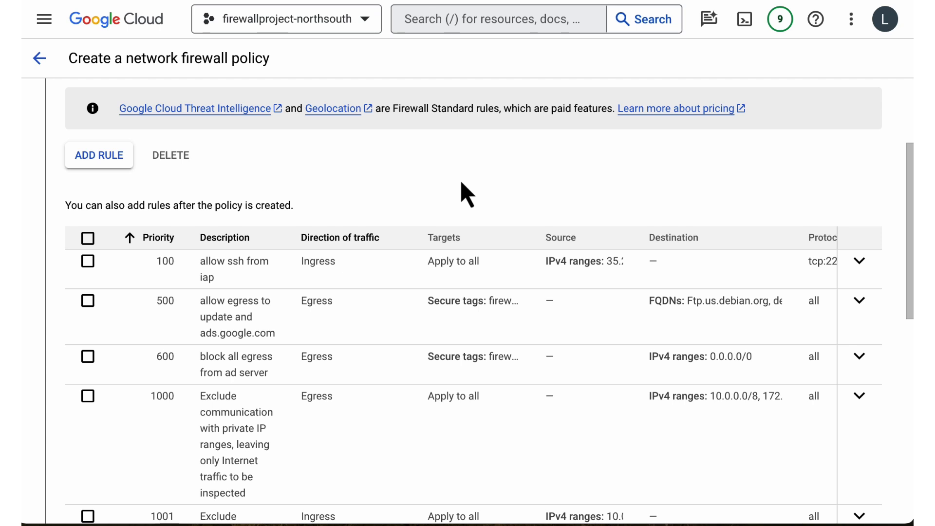
{"action": "scroll", "coordinate": [462, 185], "scroll_direction": "down", "scroll_amount": 2}
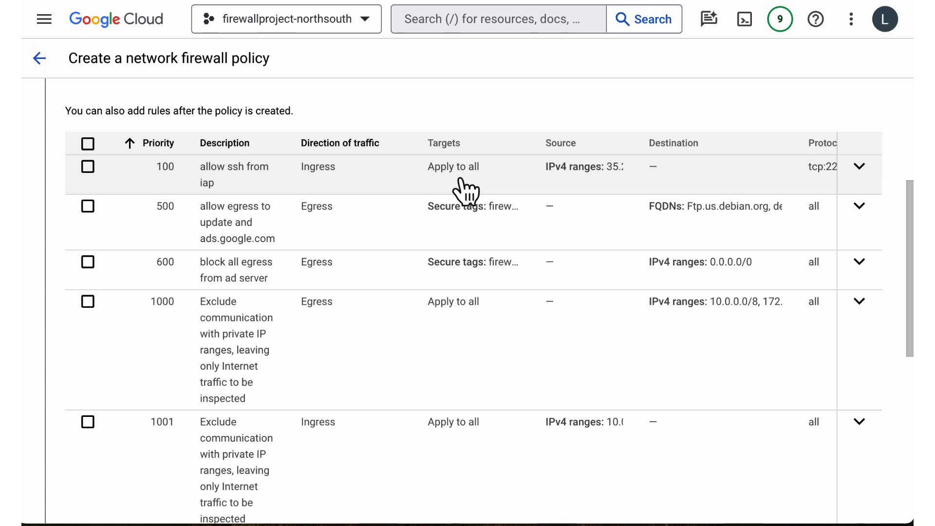
{"action": "scroll", "coordinate": [465, 191], "scroll_direction": "down", "scroll_amount": 1}
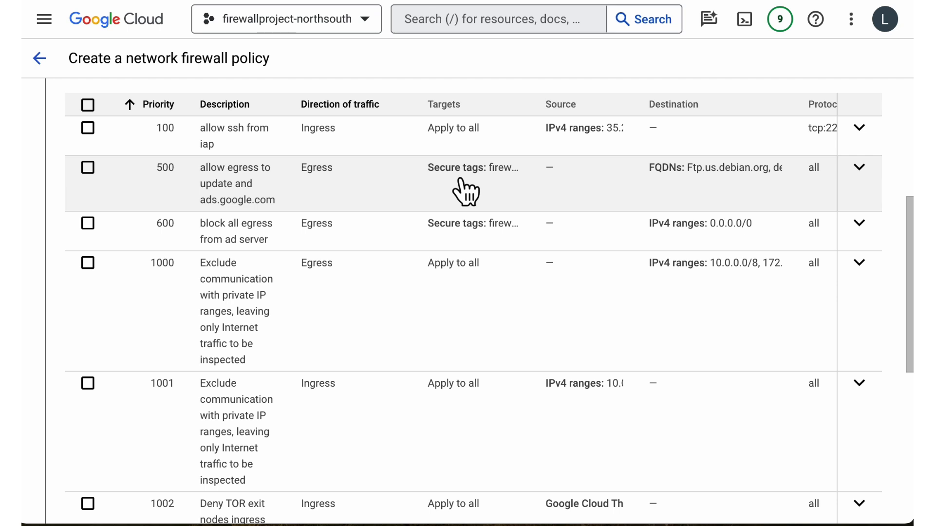
{"action": "scroll", "coordinate": [465, 191], "scroll_direction": "down", "scroll_amount": 1}
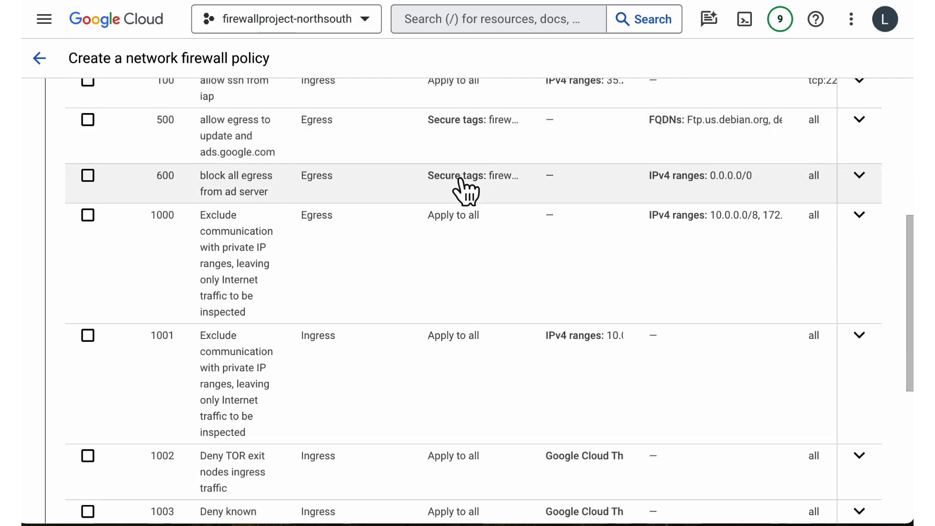
{"action": "scroll", "coordinate": [465, 191], "scroll_direction": "down", "scroll_amount": 3}
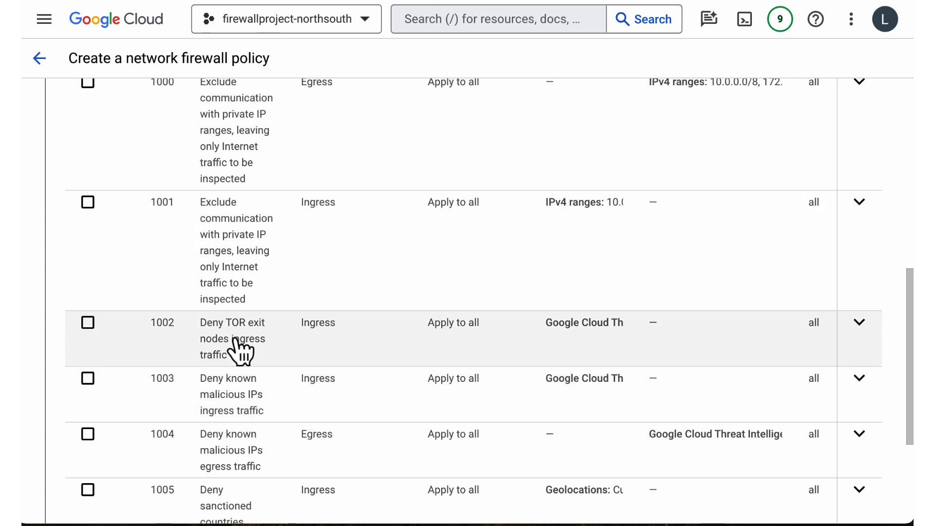
{"action": "scroll", "coordinate": [354, 311], "scroll_direction": "down", "scroll_amount": 2}
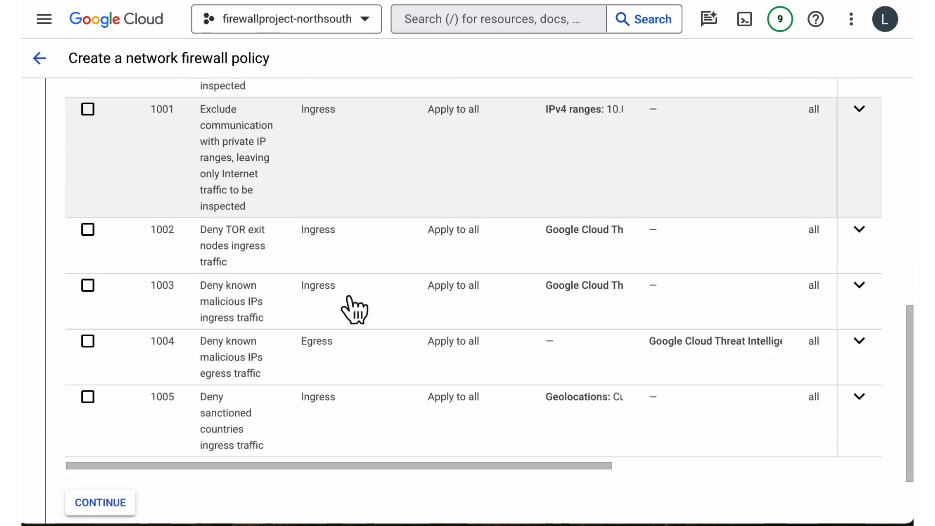
{"action": "scroll", "coordinate": [376, 223], "scroll_direction": "up", "scroll_amount": 5}
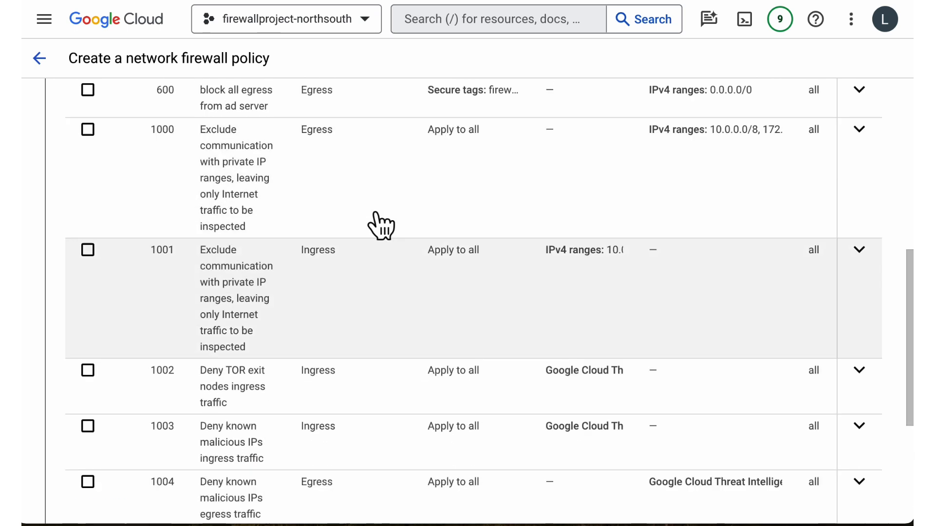
Start a fourth firewall rule with priority 1200.
{"action": "scroll", "coordinate": [381, 226], "scroll_direction": "up", "scroll_amount": 4}
{"action": "left_click", "coordinate": [115, 191]}
{"action": "left_click", "coordinate": [622, 71]}
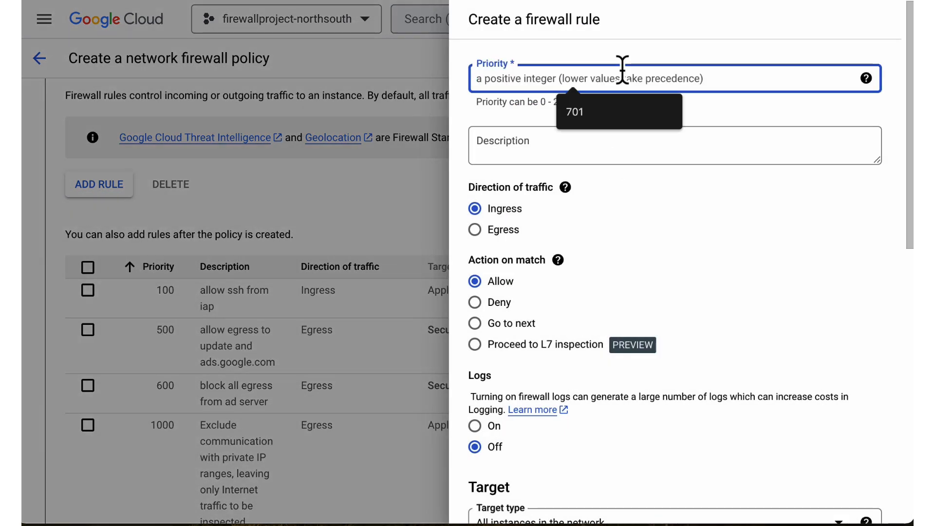
{"action": "type", "text": "1200"}
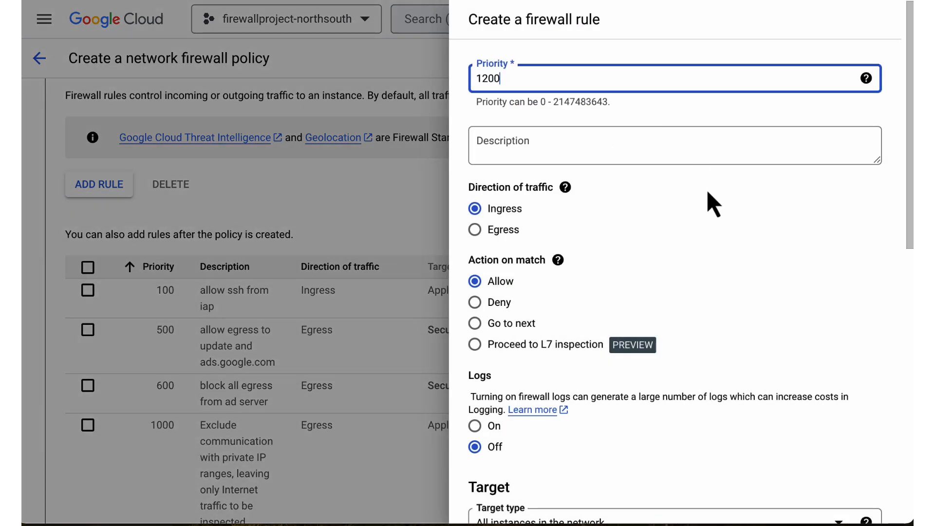
Set the priority 1200 rule to deny egress traffic and turn on its logs.
{"action": "left_click", "coordinate": [477, 230]}
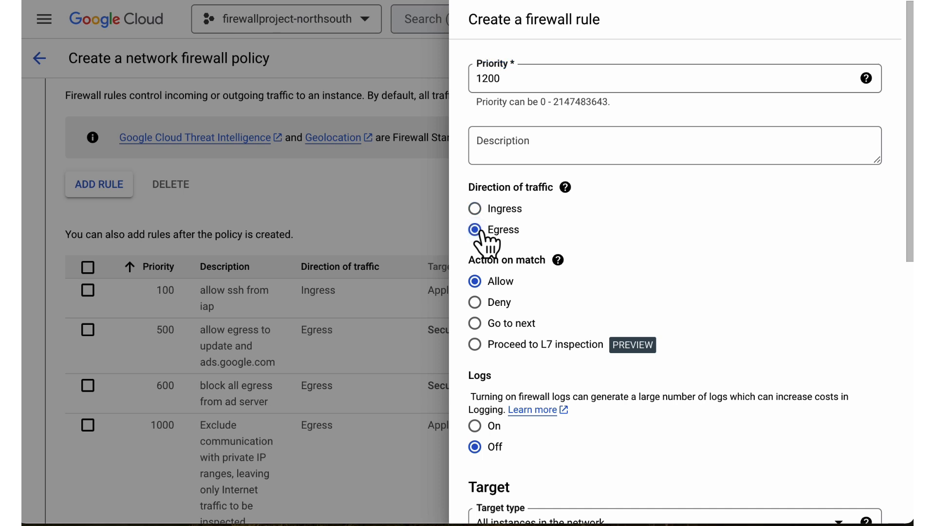
{"action": "left_click", "coordinate": [483, 304]}
{"action": "scroll", "coordinate": [637, 303], "scroll_direction": "down", "scroll_amount": 4}
{"action": "left_click", "coordinate": [475, 240]}
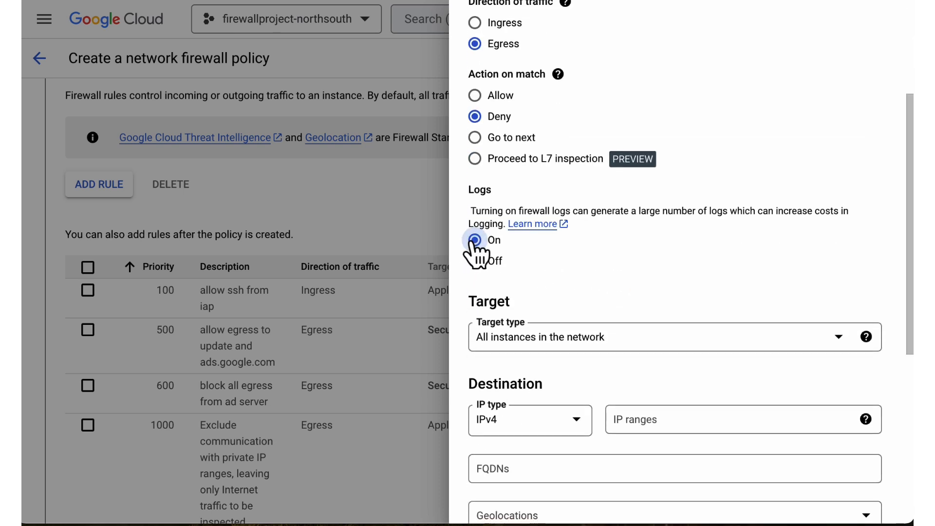
Target the priority 1200 rule by secure tags from the current project, using key firewall-vpc-tags with value Server_Tag.
{"action": "left_click", "coordinate": [561, 341]}
{"action": "left_click", "coordinate": [566, 376]}
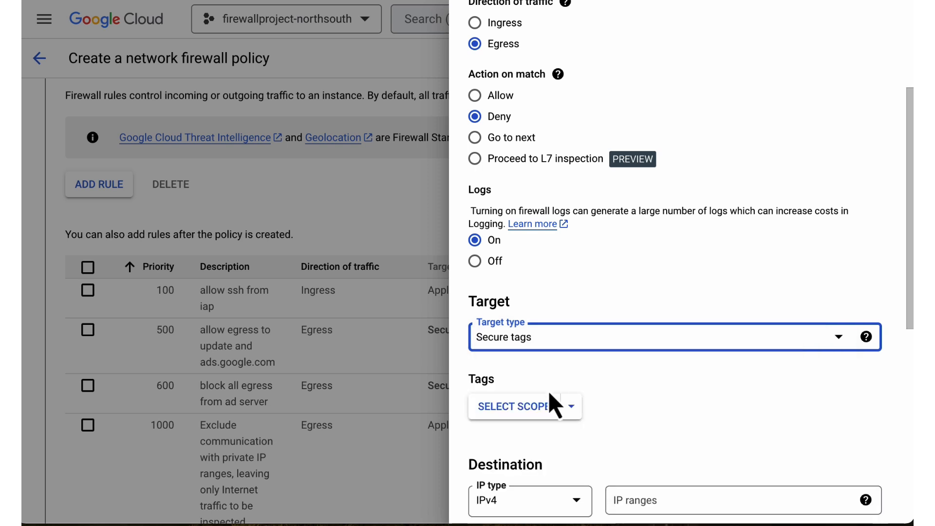
{"action": "left_click", "coordinate": [570, 408]}
{"action": "left_click", "coordinate": [620, 293]}
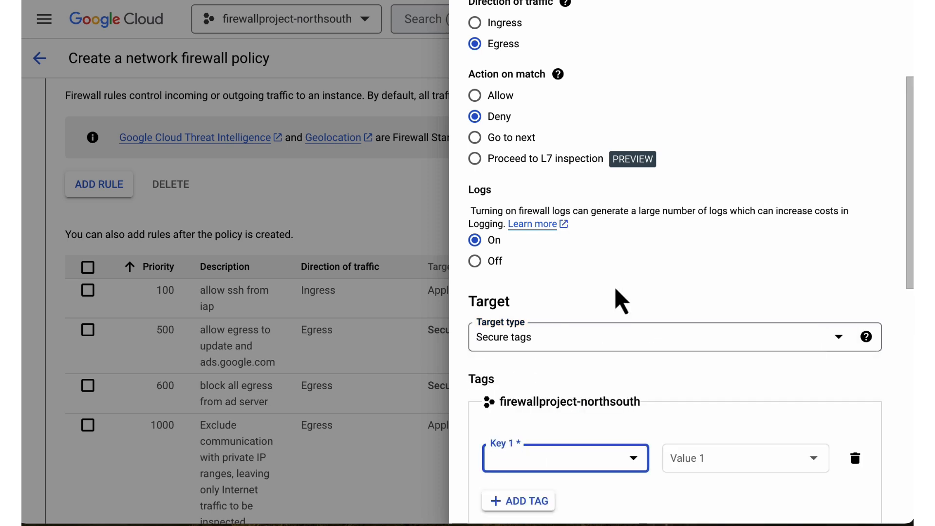
{"action": "left_click", "coordinate": [616, 463]}
{"action": "left_click", "coordinate": [599, 455]}
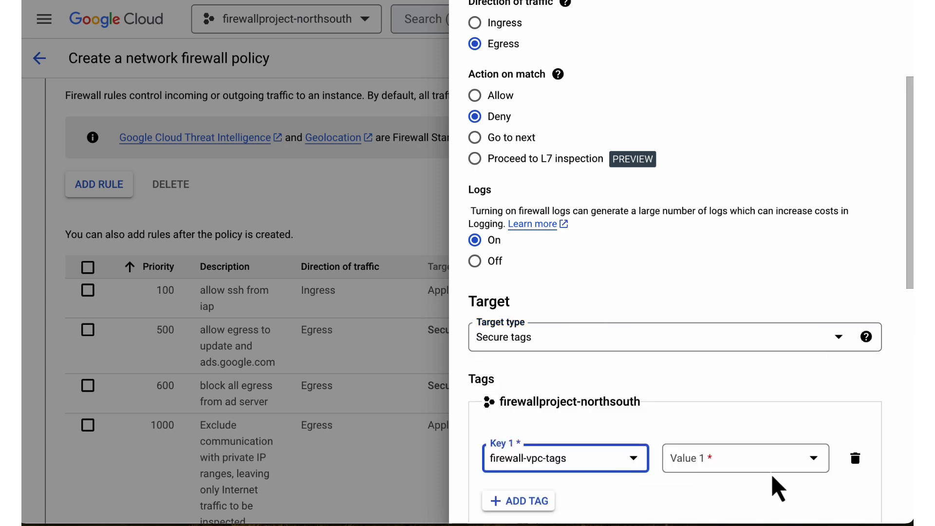
{"action": "left_click", "coordinate": [768, 463]}
{"action": "left_click", "coordinate": [742, 450]}
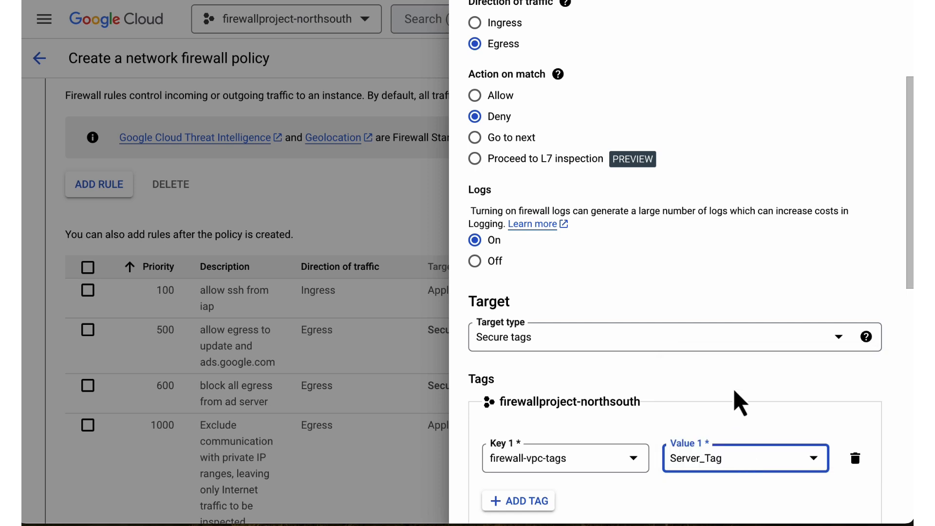
Set the priority 1200 rule's destination Google Cloud Threat Intelligence list to TOR exit nodes.
{"action": "scroll", "coordinate": [682, 397], "scroll_direction": "down", "scroll_amount": 8}
{"action": "scroll", "coordinate": [730, 399], "scroll_direction": "down", "scroll_amount": 3}
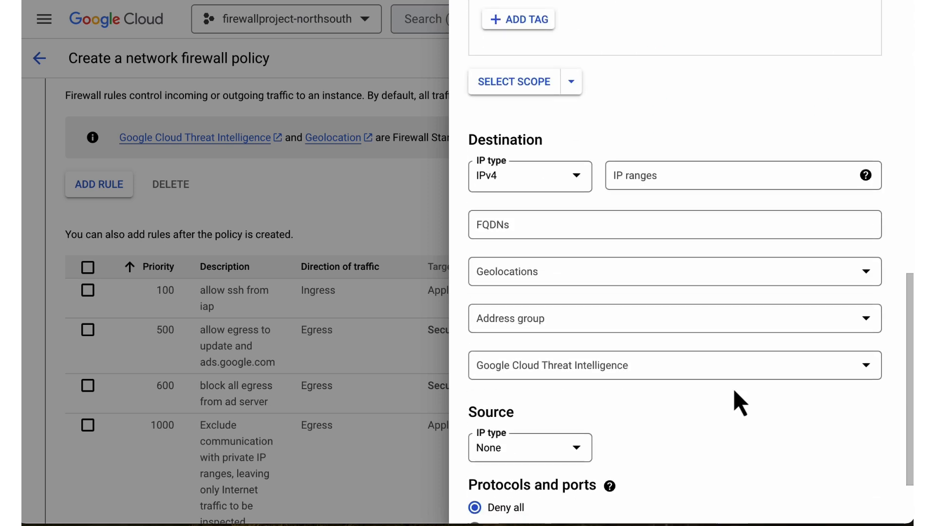
{"action": "left_click", "coordinate": [598, 317]}
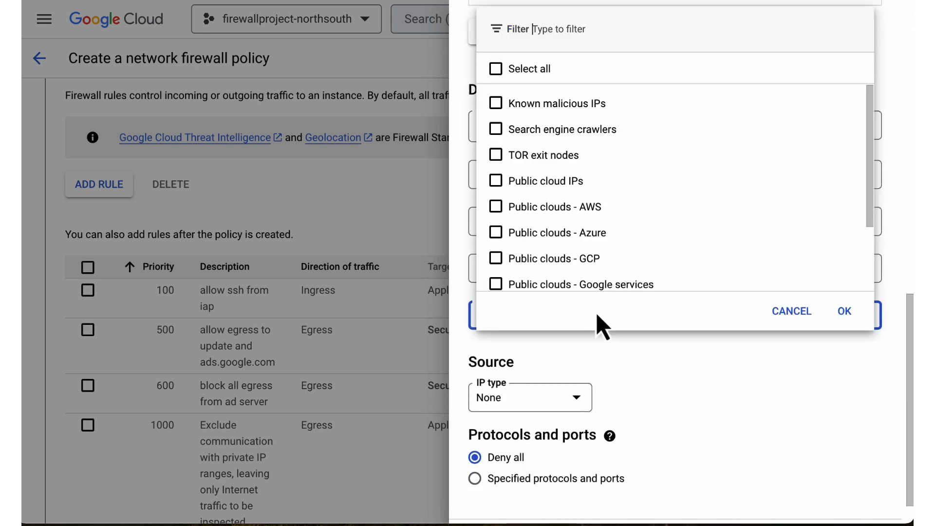
{"action": "left_click", "coordinate": [496, 155]}
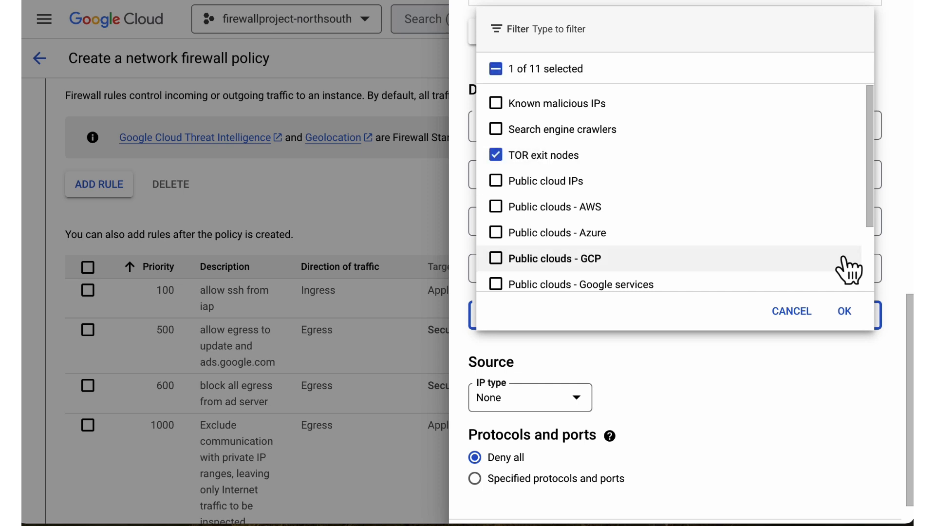
{"action": "left_click", "coordinate": [848, 315]}
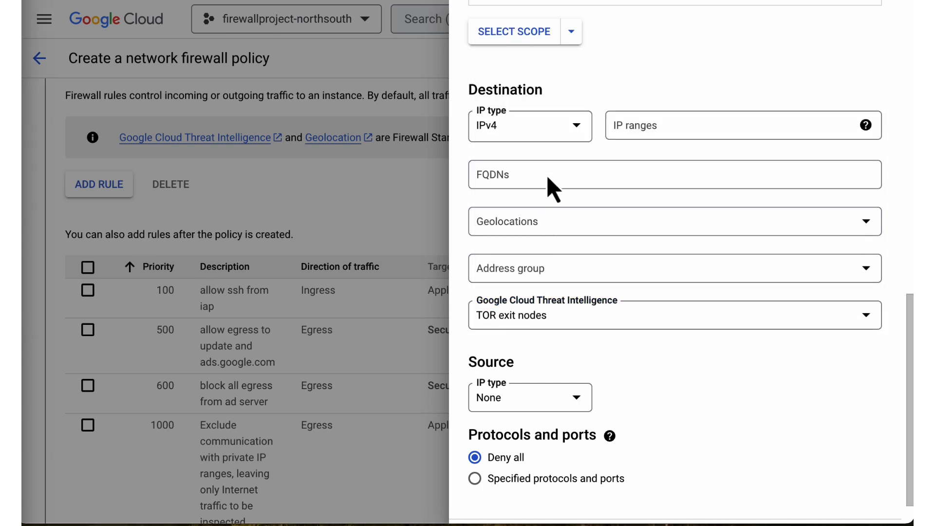
Select the destination geolocation matching "crim" and the So-Called Donetsk People's Republic and Luhansk People's Republic (XD).
{"action": "left_click", "coordinate": [528, 232]}
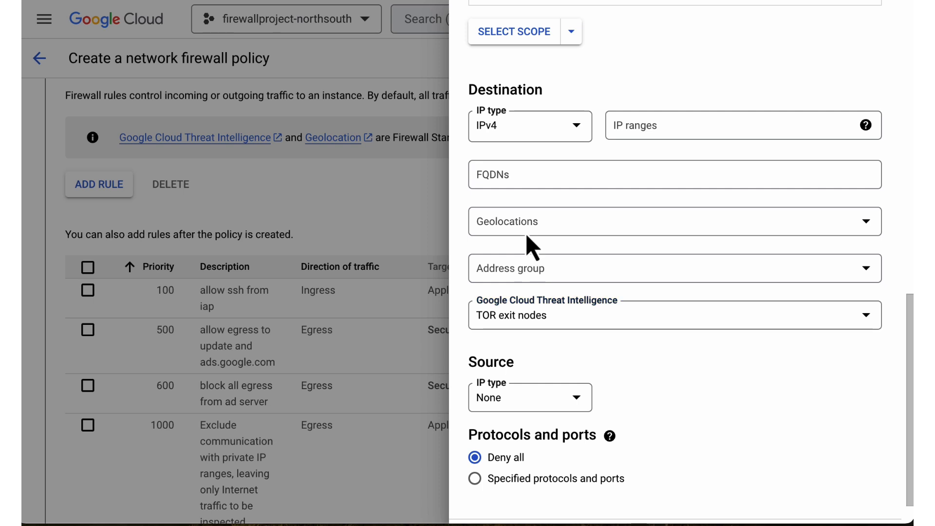
{"action": "type", "text": "crim"}
{"action": "left_click", "coordinate": [496, 283]}
{"action": "left_click", "coordinate": [552, 209]}
{"action": "key", "text": "BackSpace"}
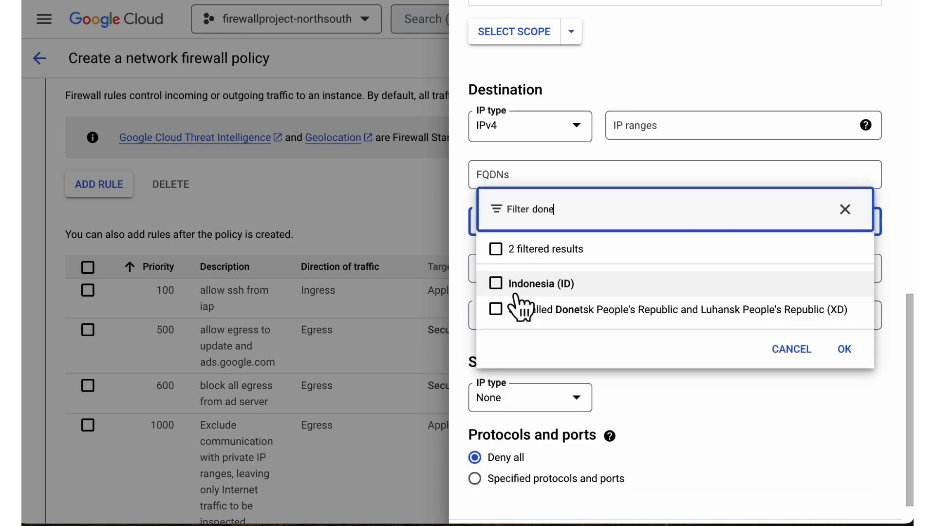
{"action": "left_click", "coordinate": [498, 310]}
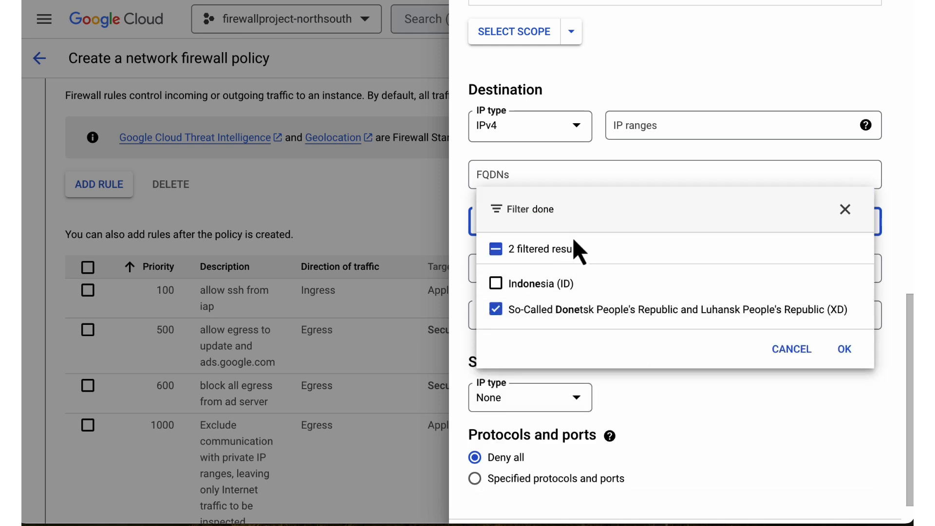
Add Cuba (CU) to the priority 1200 rule's destination geolocations.
{"action": "left_click", "coordinate": [576, 211]}
{"action": "key", "text": "BackSpace"}
{"action": "key", "text": "BackSpace"}
{"action": "key", "text": "BackSpace"}
{"action": "key", "text": "BackSpace"}
{"action": "type", "text": "cub"}
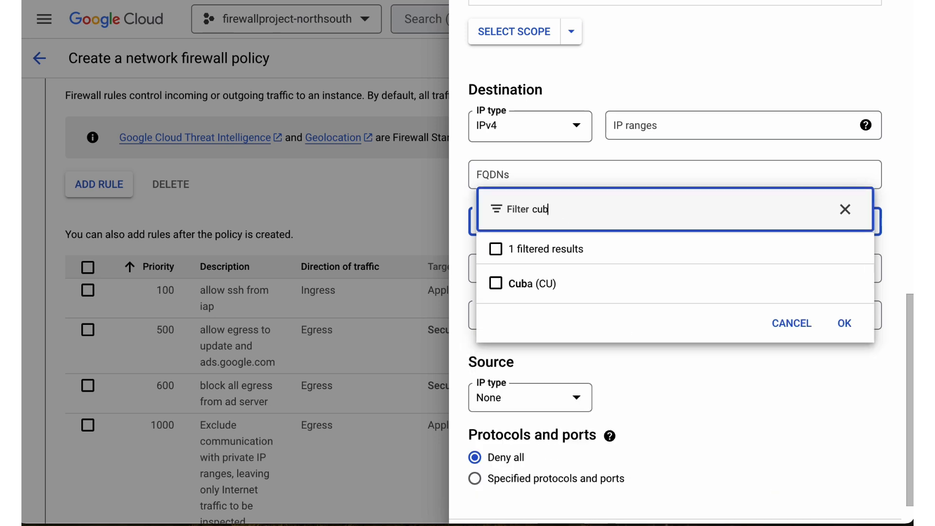
{"action": "left_click", "coordinate": [496, 284]}
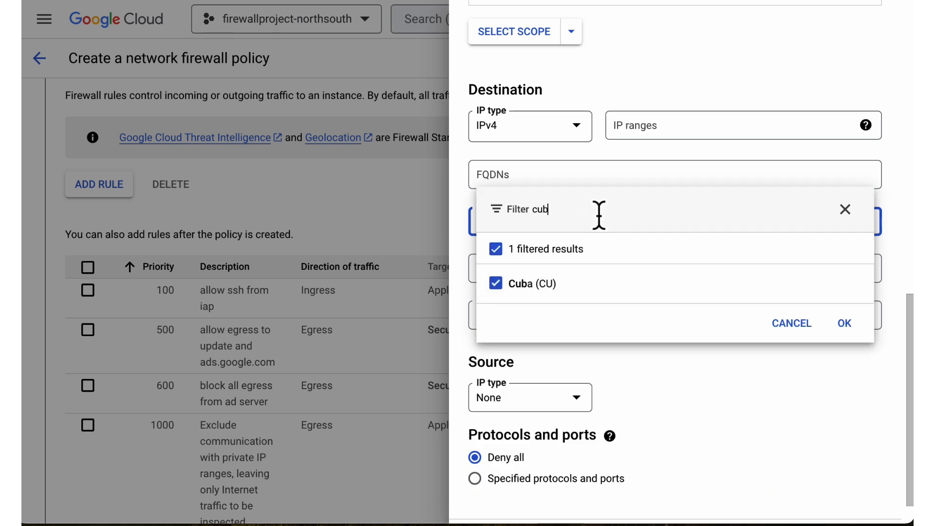
Add Iran (IR) to the priority 1200 rule's destination geolocations.
{"action": "left_click", "coordinate": [599, 215]}
{"action": "key", "text": "BackSpace"}
{"action": "key", "text": "BackSpace"}
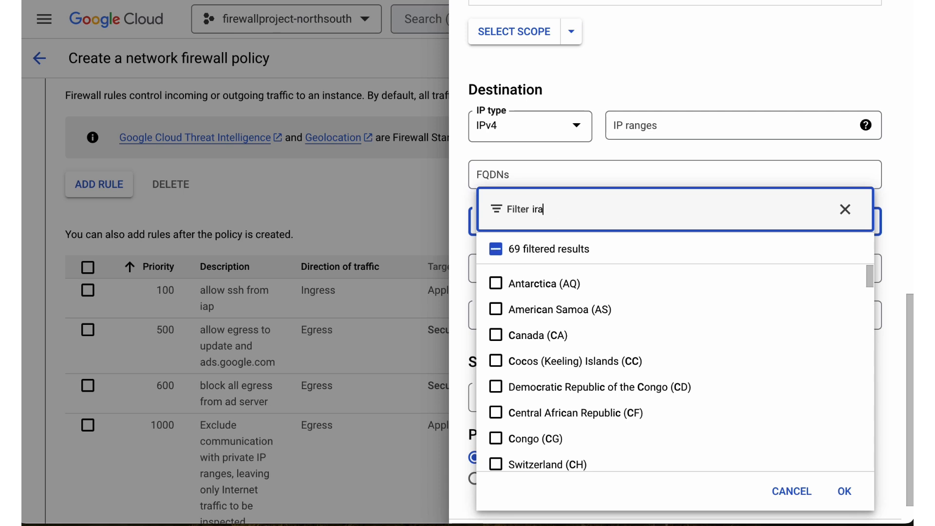
{"action": "type", "text": "ira"}
{"action": "left_click", "coordinate": [496, 335]}
Add Korea (KP) to the priority 1200 rule's destination geolocations.
{"action": "left_click", "coordinate": [599, 213]}
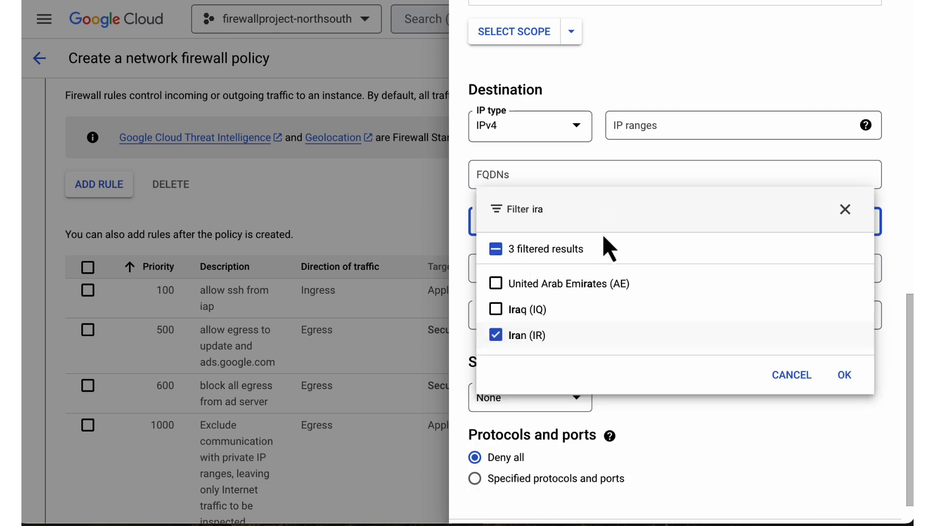
{"action": "key", "text": "BackSpace"}
{"action": "key", "text": "BackSpace"}
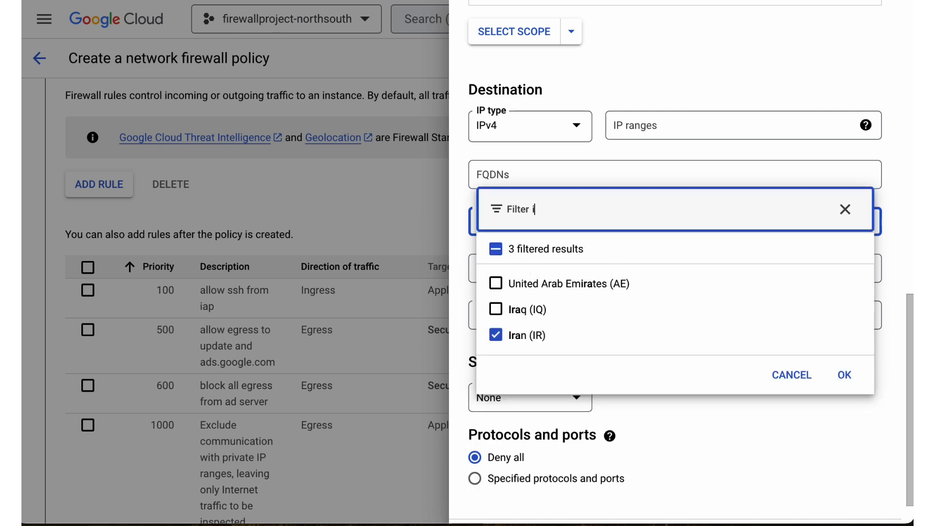
{"action": "type", "text": "kor"}
{"action": "left_click", "coordinate": [496, 283]}
Add the first destination geolocation matching "sy" and confirm the geolocation selection.
{"action": "left_click", "coordinate": [565, 212]}
{"action": "key", "text": "BackSpace"}
{"action": "key", "text": "BackSpace"}
{"action": "key", "text": "BackSpace"}
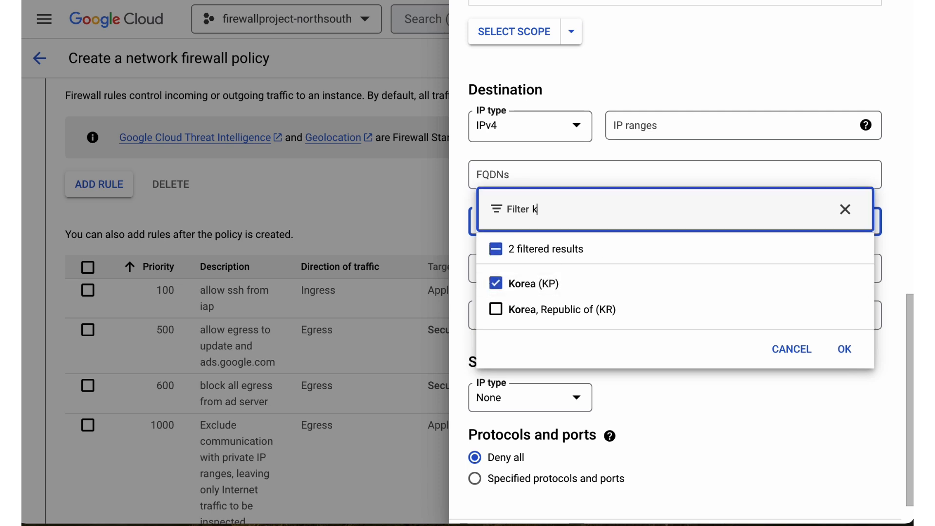
{"action": "type", "text": "sy"}
{"action": "left_click", "coordinate": [496, 284]}
{"action": "left_click", "coordinate": [846, 324]}
Create the priority 1200 egress rule with all protocols and ports denied.
{"action": "left_click", "coordinate": [805, 417]}
{"action": "scroll", "coordinate": [806, 418], "scroll_direction": "down", "scroll_amount": 1}
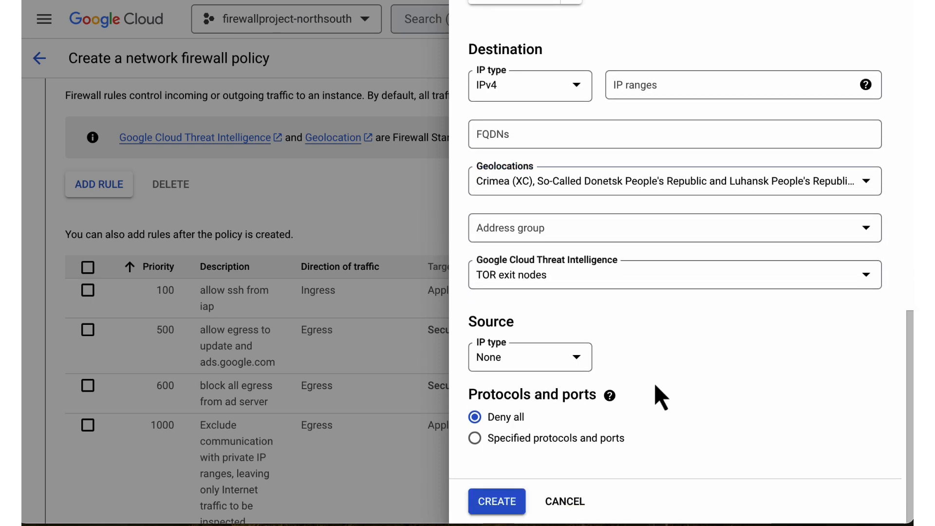
{"action": "left_click", "coordinate": [498, 500]}
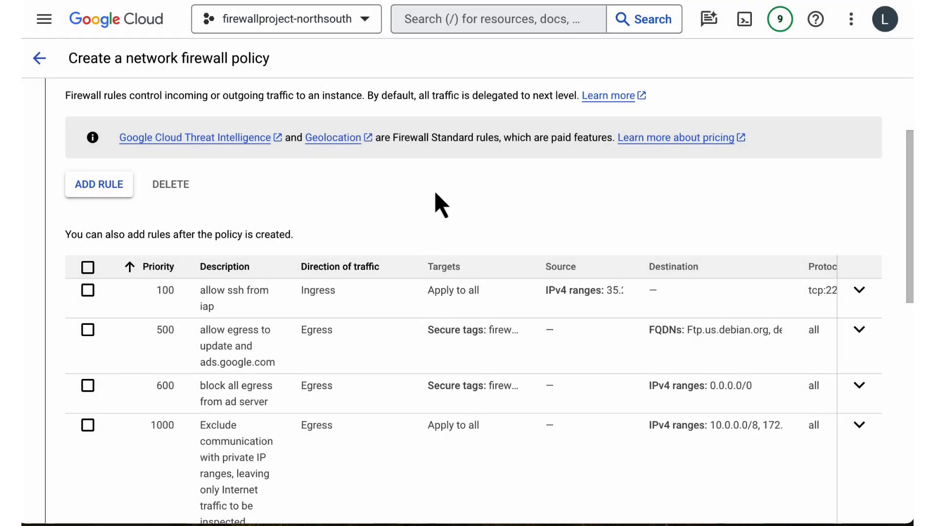
Finish the policy's rules section and associate the policy with the firewall-vpc network.
{"action": "scroll", "coordinate": [441, 204], "scroll_direction": "down", "scroll_amount": 1}
{"action": "scroll", "coordinate": [437, 195], "scroll_direction": "down", "scroll_amount": 3}
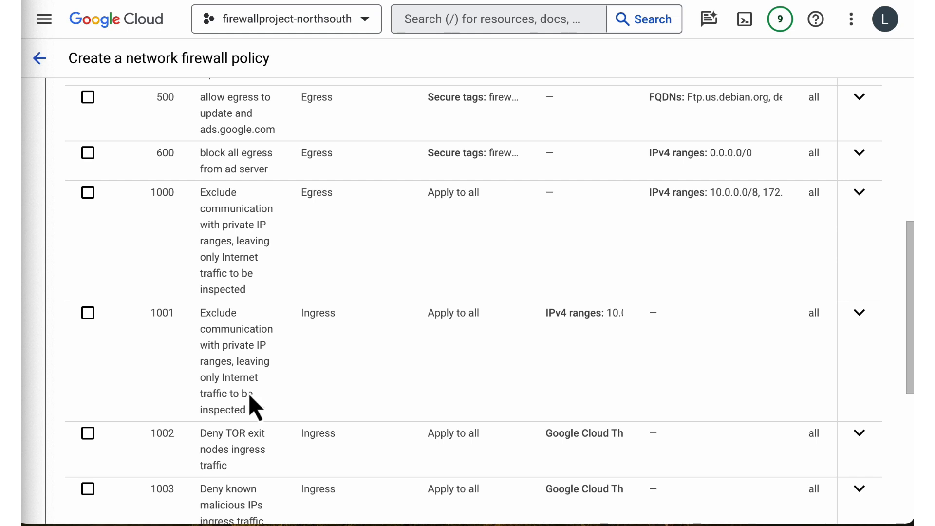
{"action": "scroll", "coordinate": [254, 407], "scroll_direction": "down", "scroll_amount": 5}
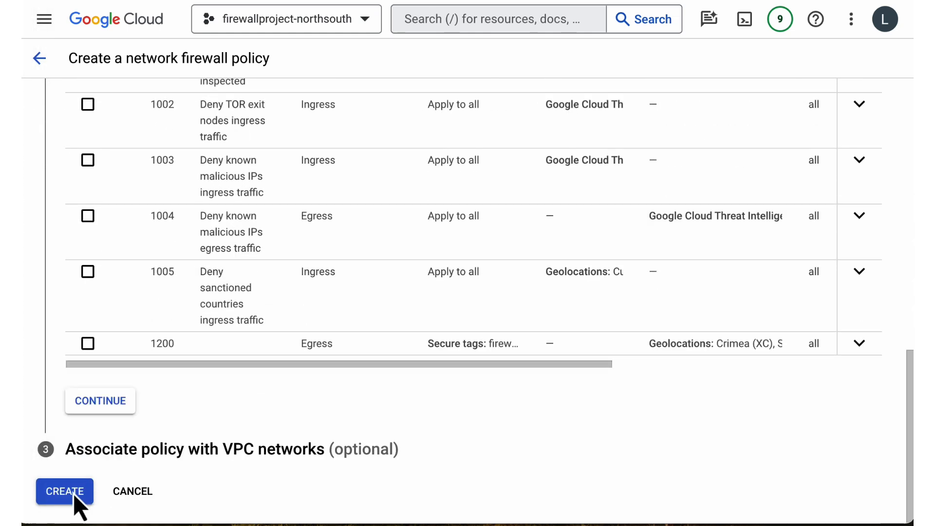
{"action": "left_click", "coordinate": [100, 403]}
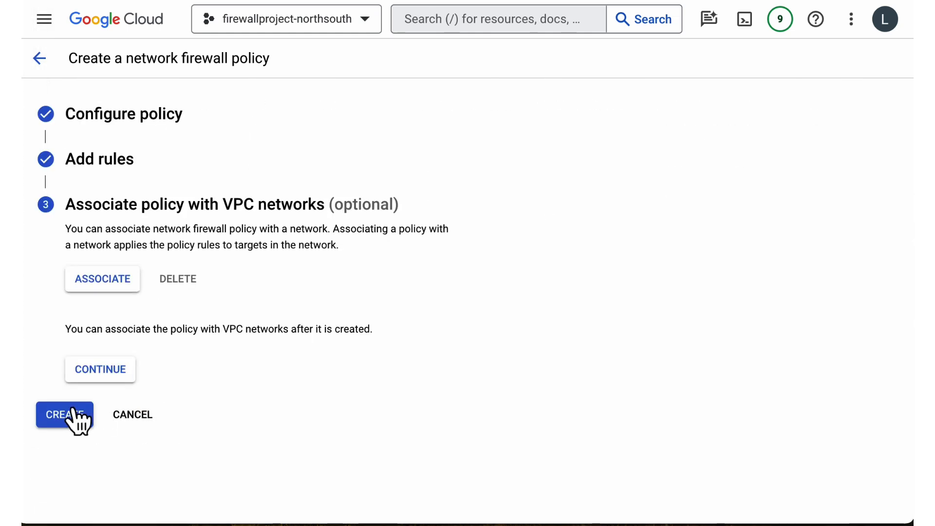
{"action": "left_click", "coordinate": [103, 276]}
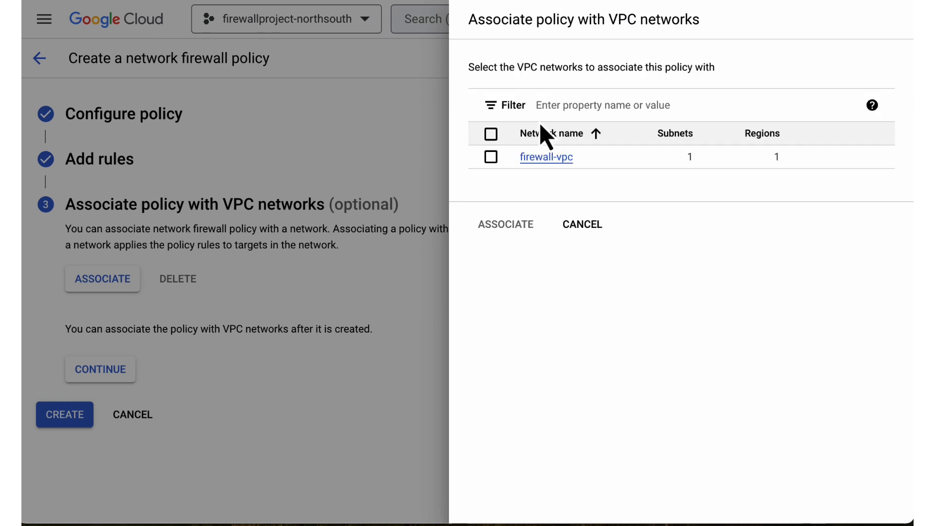
{"action": "left_click", "coordinate": [491, 157]}
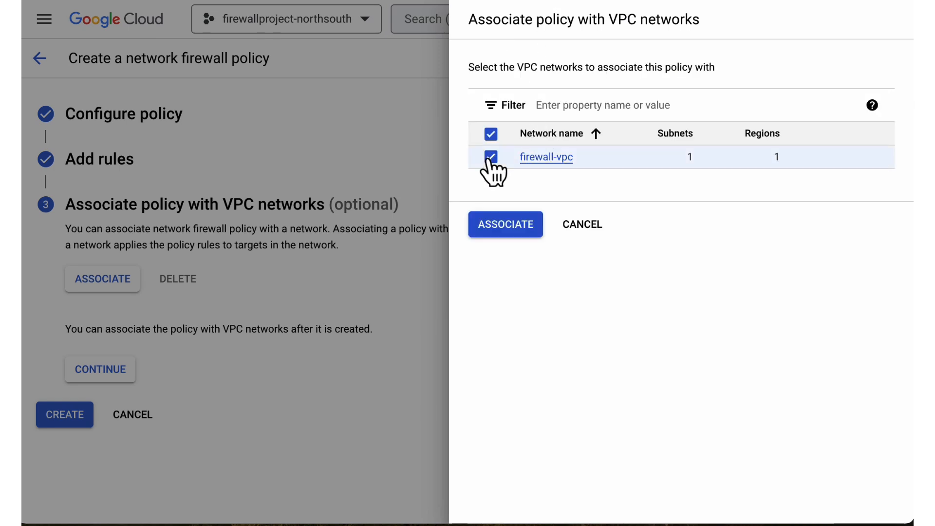
{"action": "left_click", "coordinate": [518, 223]}
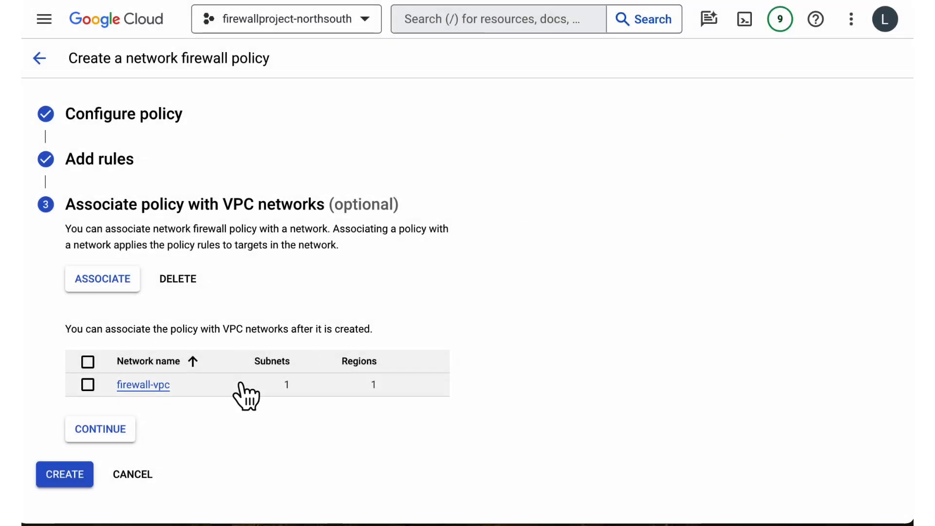
Create the network firewall policy and check its entry among the network firewall policies.
{"action": "left_click", "coordinate": [97, 429]}
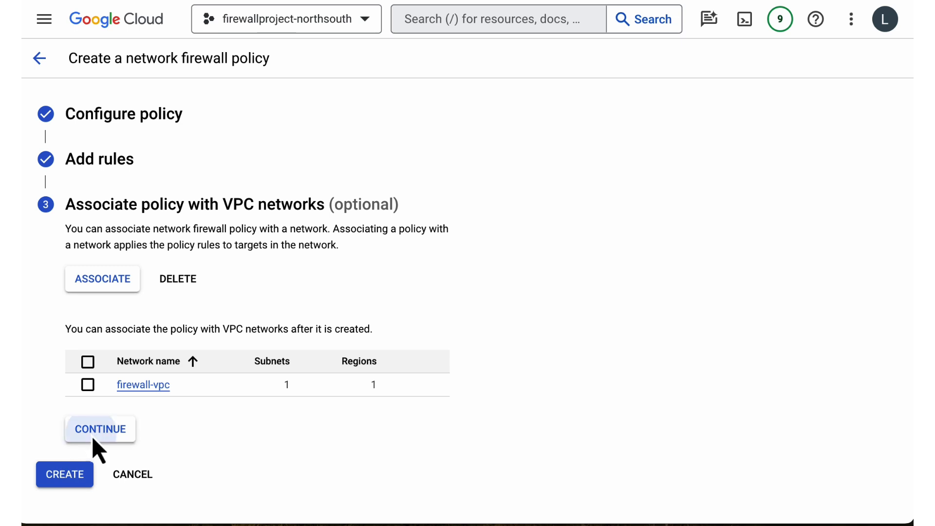
{"action": "left_click", "coordinate": [72, 250]}
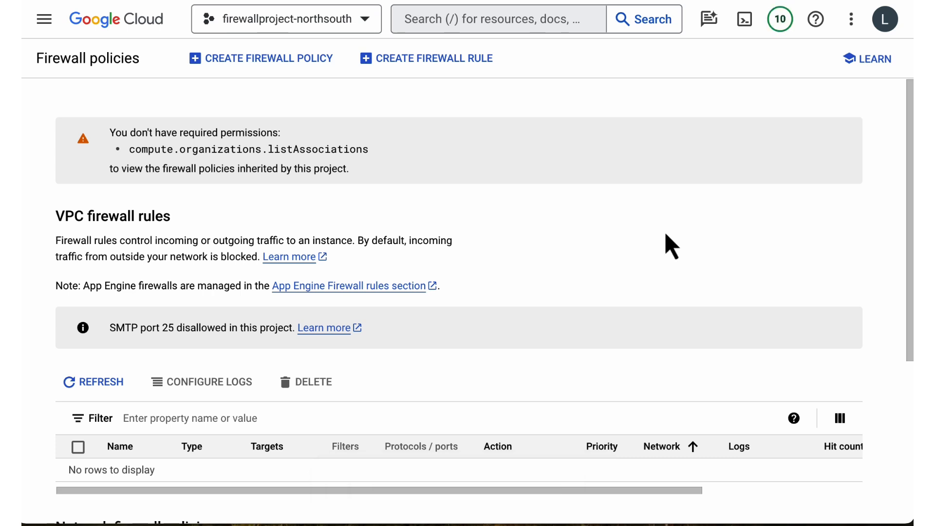
{"action": "scroll", "coordinate": [671, 246], "scroll_direction": "down", "scroll_amount": 5}
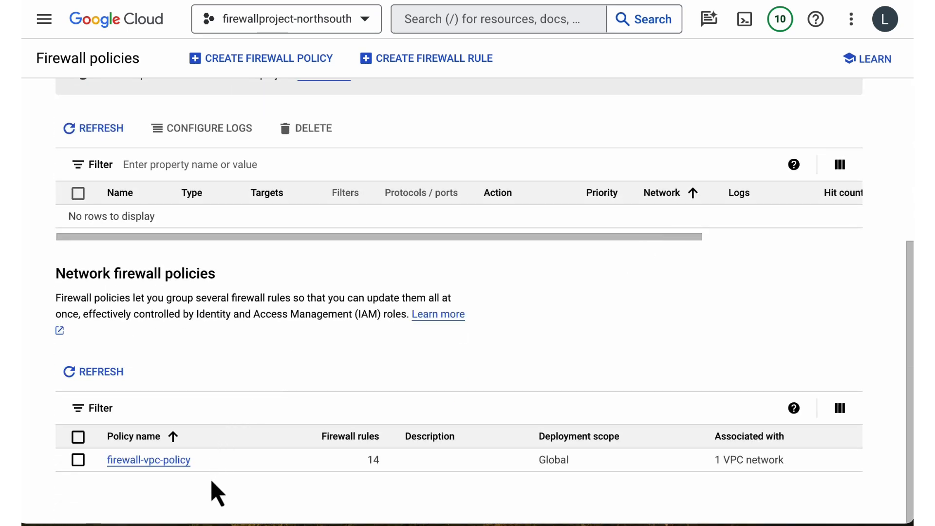
{"action": "scroll", "coordinate": [254, 359], "scroll_direction": "up", "scroll_amount": 5}
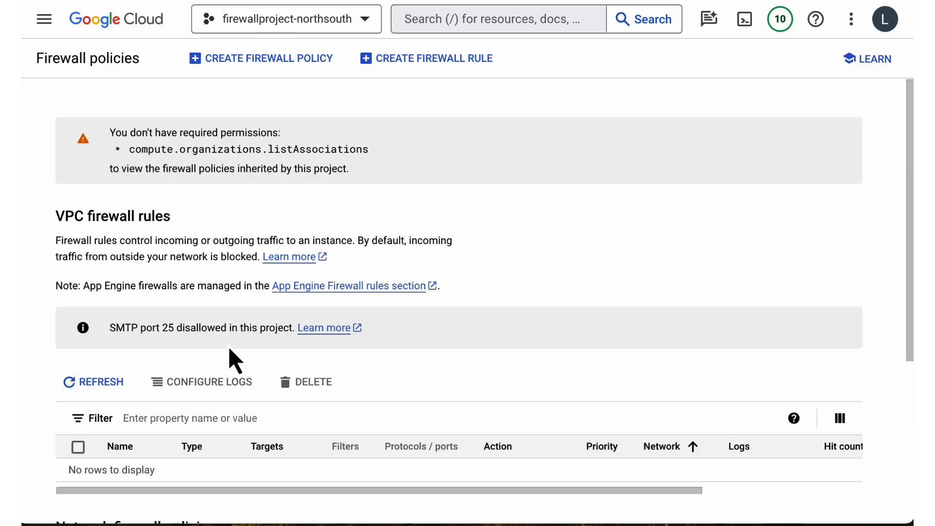
Open the Compute Engine VM instances page and activate Cloud Shell.
{"action": "left_click", "coordinate": [48, 28]}
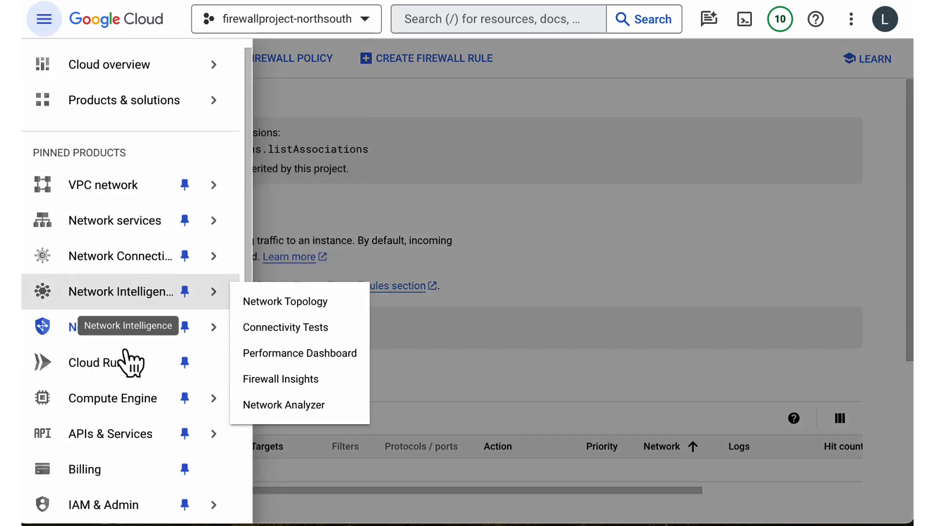
{"action": "left_click", "coordinate": [121, 400]}
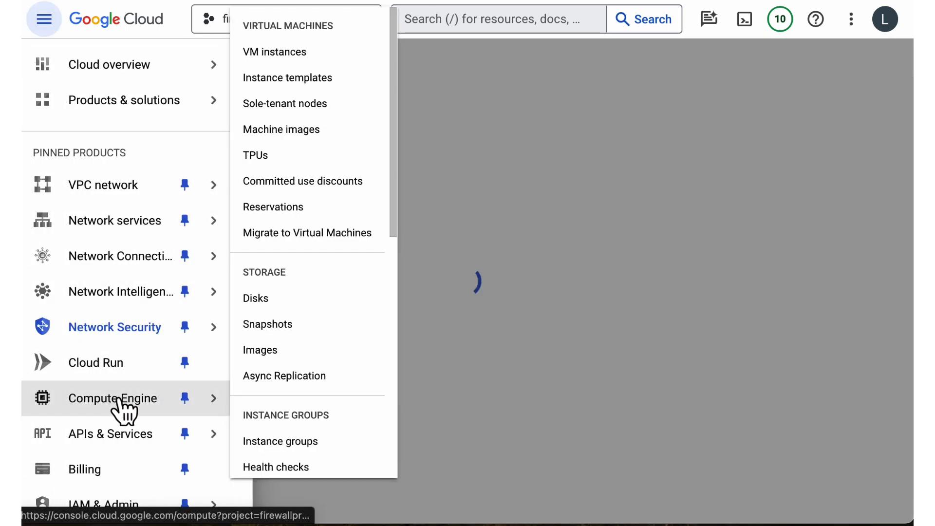
{"action": "left_click", "coordinate": [745, 20]}
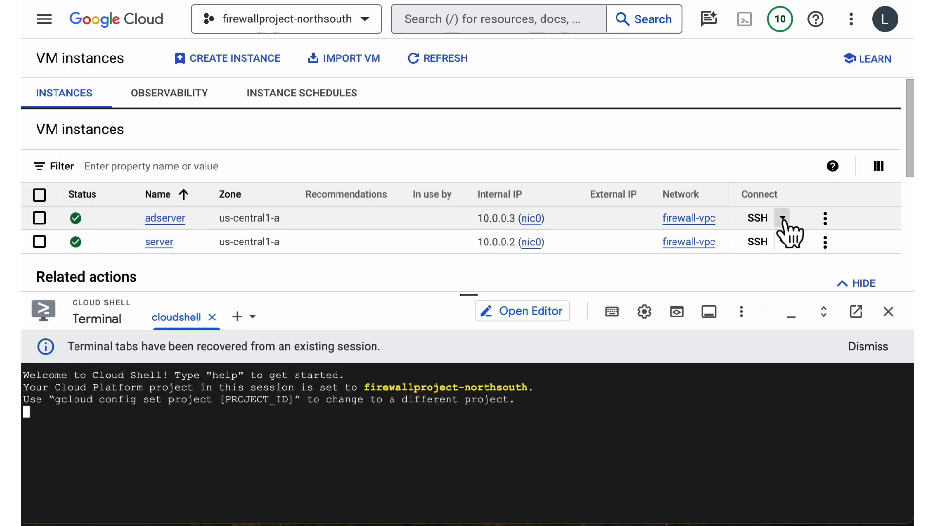
Copy the gcloud SSH command for adserver and run it in Cloud Shell to connect to the instance.
{"action": "left_click", "coordinate": [783, 217]}
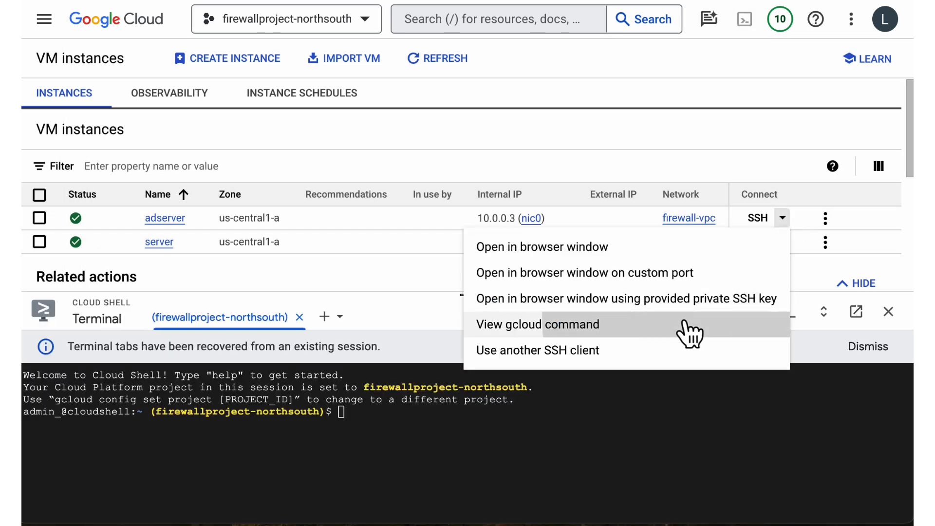
{"action": "left_click", "coordinate": [629, 324]}
{"action": "left_click", "coordinate": [478, 489]}
{"action": "left_click", "coordinate": [738, 488]}
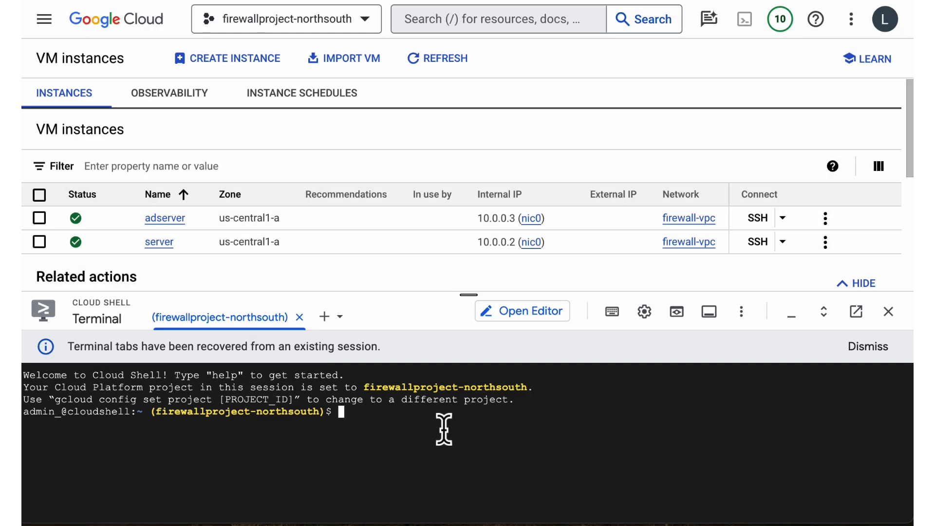
{"action": "type", "text": "gcloud compute ssh --zone \"us-central1-a\" \"adserver\" --tunnel-through-iap --project \"firewallproject-northsouth\""}
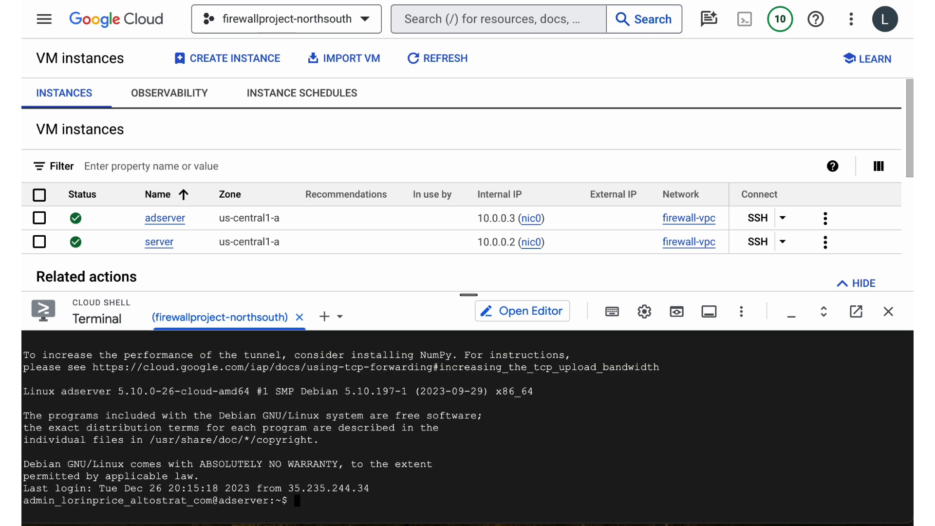
Test adserver's egress with curl -v bq.googleapis.com, and interrupt the request.
{"action": "type", "text": "curl -v bq.googleap"}
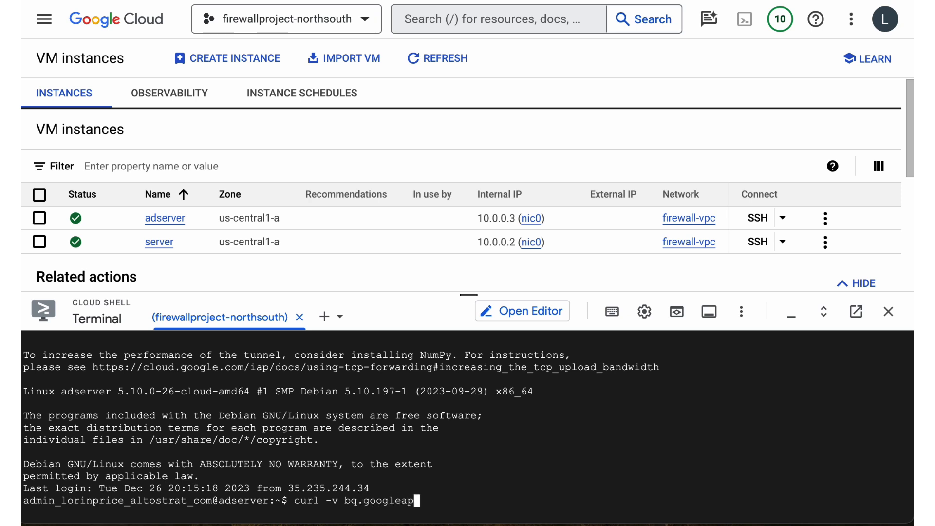
{"action": "type", "text": "is.com"}
{"action": "key", "text": "Return"}
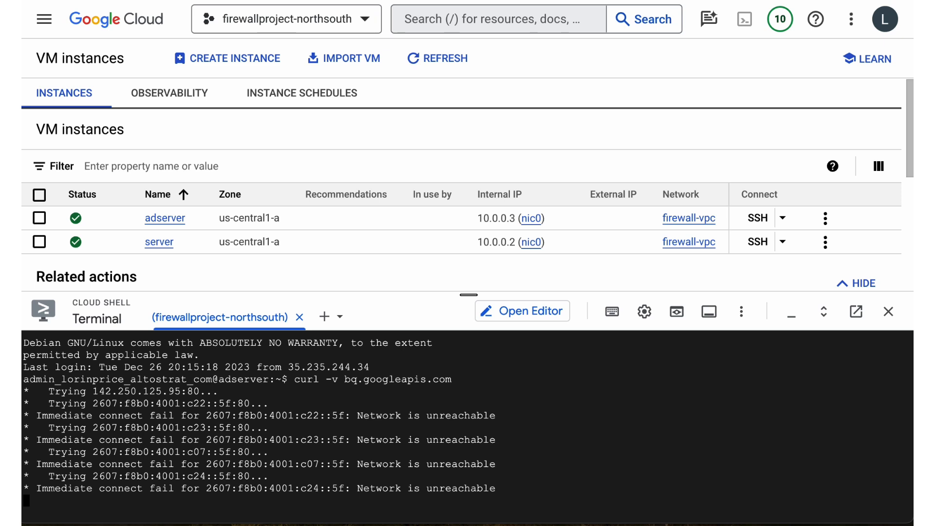
{"action": "key", "text": "ctrl+c"}
Test adserver's access to the ads site with curl -v ads.google.com.
{"action": "type", "text": "curl "}
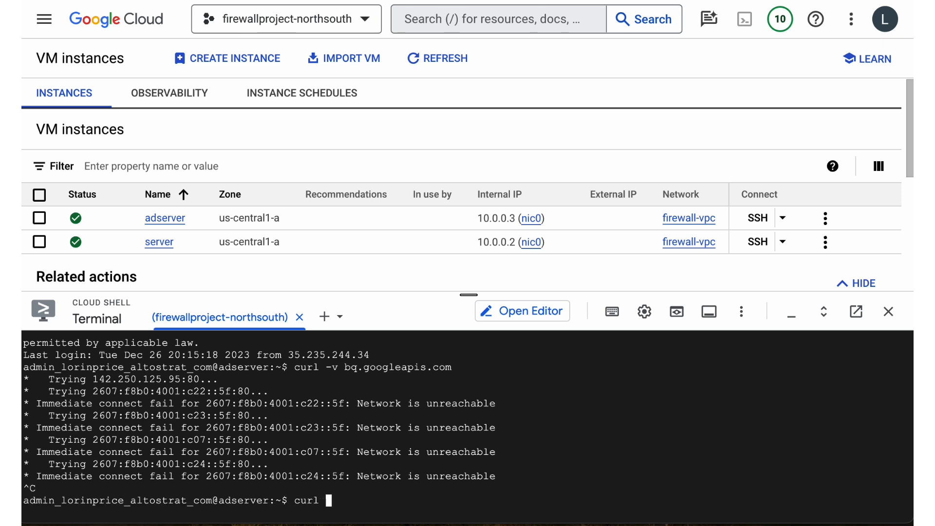
{"action": "type", "text": "-v ads.google.com"}
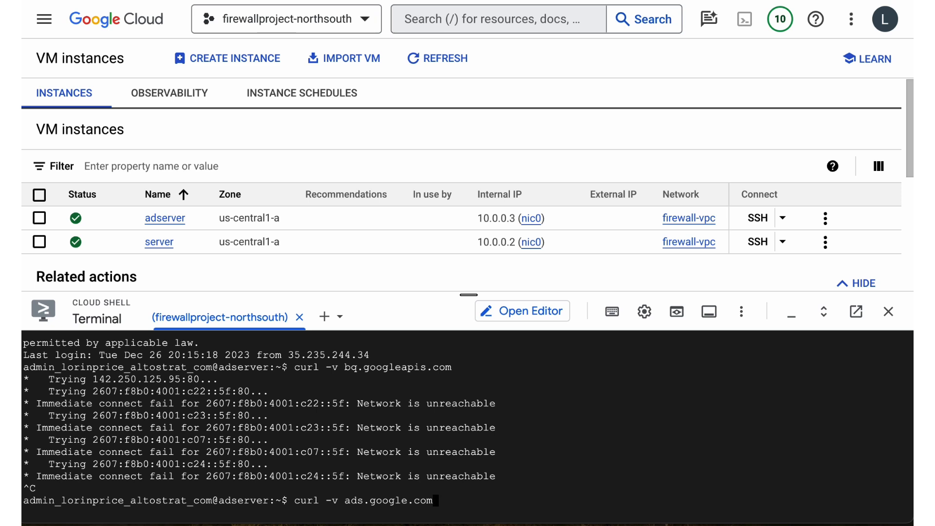
{"action": "key", "text": "Return"}
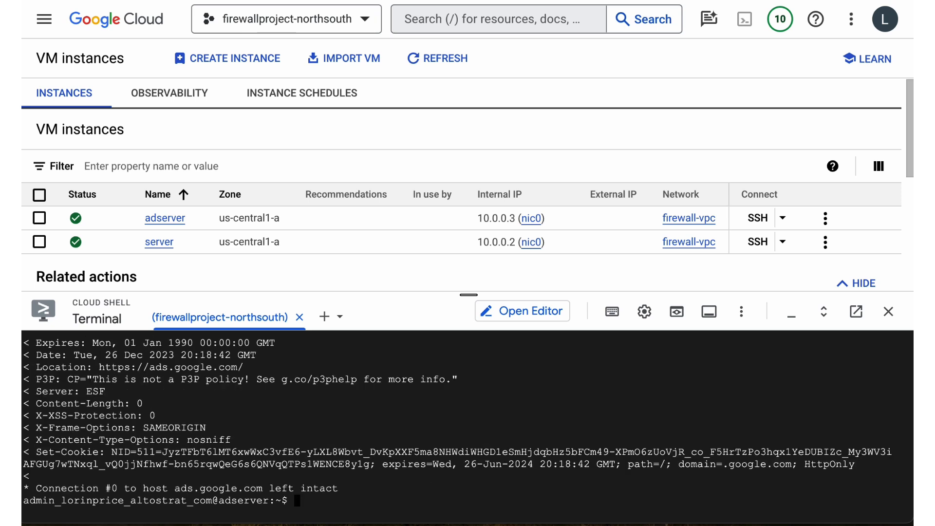
Exit the adserver SSH session and copy the gcloud SSH command for the instance named server.
{"action": "type", "text": "exit"}
{"action": "key", "text": "Return"}
{"action": "left_click", "coordinate": [782, 242]}
{"action": "left_click", "coordinate": [688, 352]}
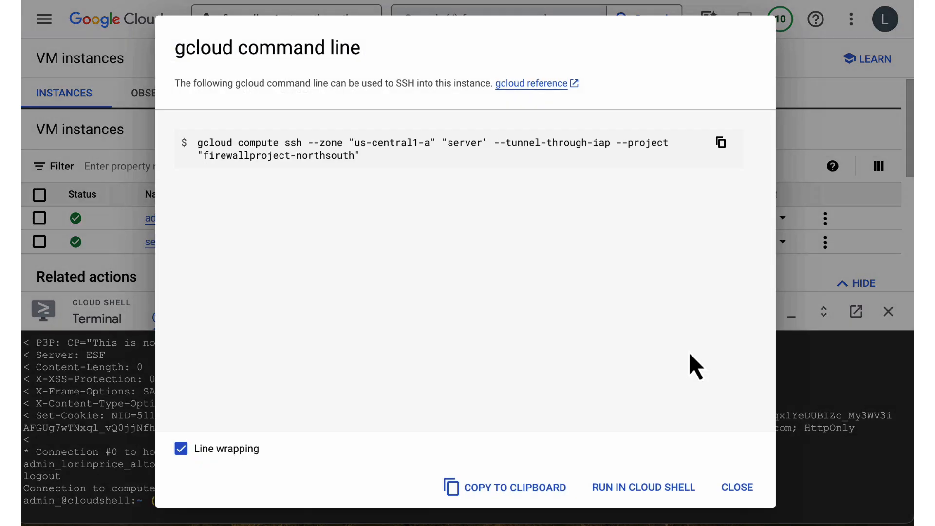
{"action": "left_click", "coordinate": [539, 491]}
{"action": "left_click", "coordinate": [738, 489]}
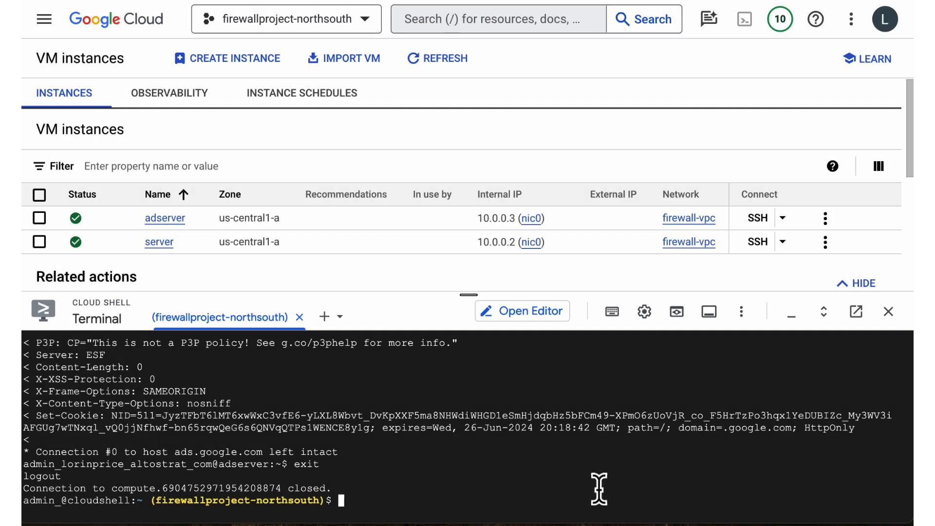
Run the copied gcloud SSH command in Cloud Shell to connect to the instance named server.
{"action": "key", "text": "ctrl+v"}
{"action": "key", "text": "Return"}
{"action": "key", "text": "Return"}
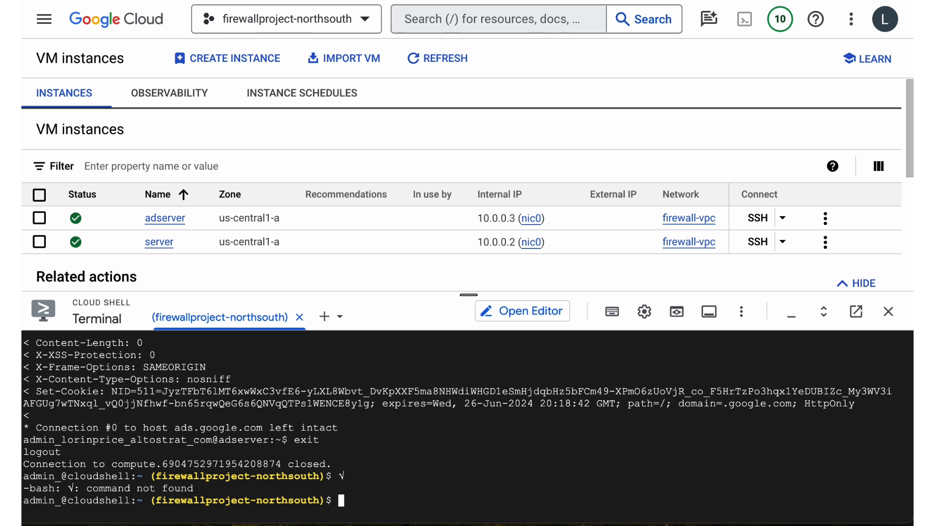
{"action": "key", "text": "ctrl+v"}
{"action": "key", "text": "Return"}
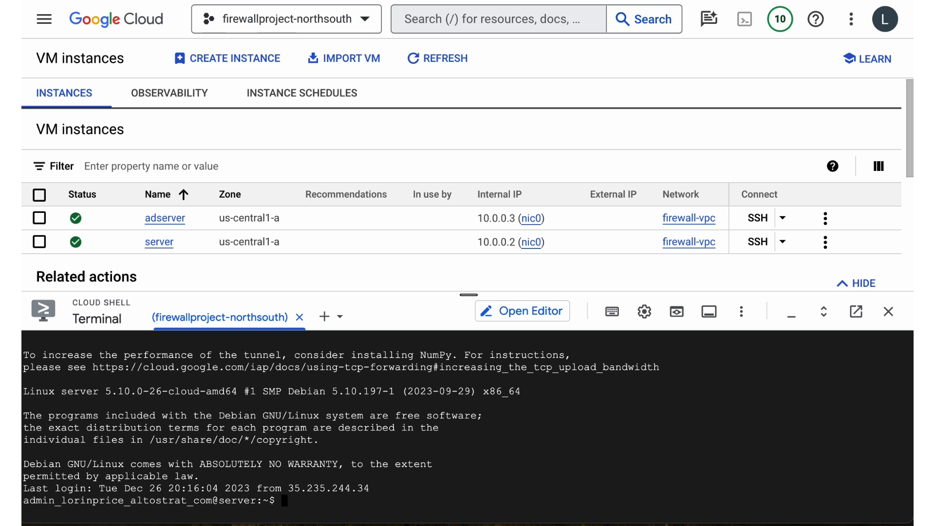
Test egress from the instance named server with curl -v bq.googleapis.com.
{"action": "type", "text": "curl -v bq.googleapis.com"}
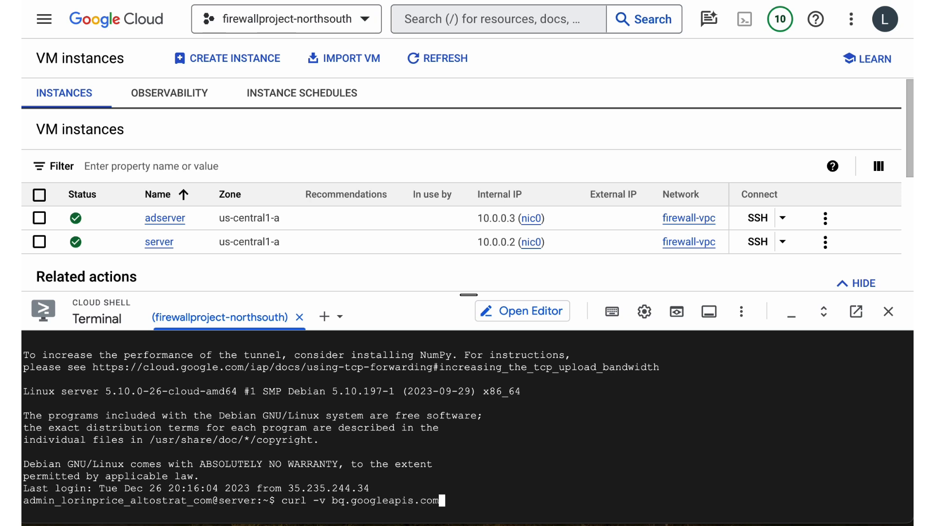
{"action": "key", "text": "Return"}
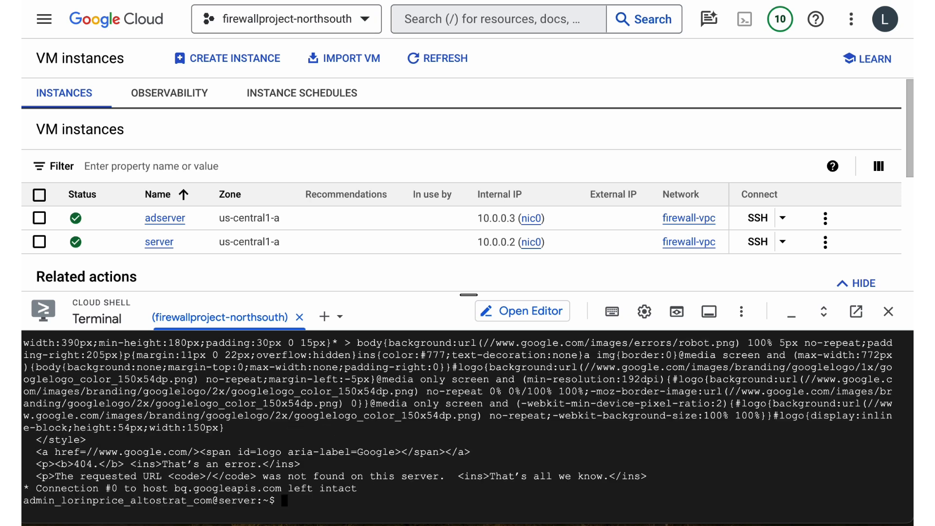